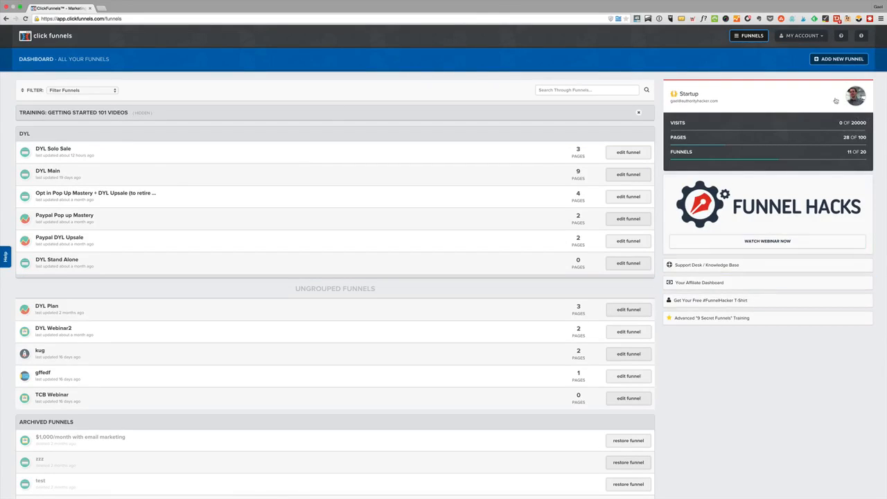
Review the account's visits, pages and funnels usage limits on the dashboard
drag(865, 123, 777, 127)
drag(869, 142, 756, 145)
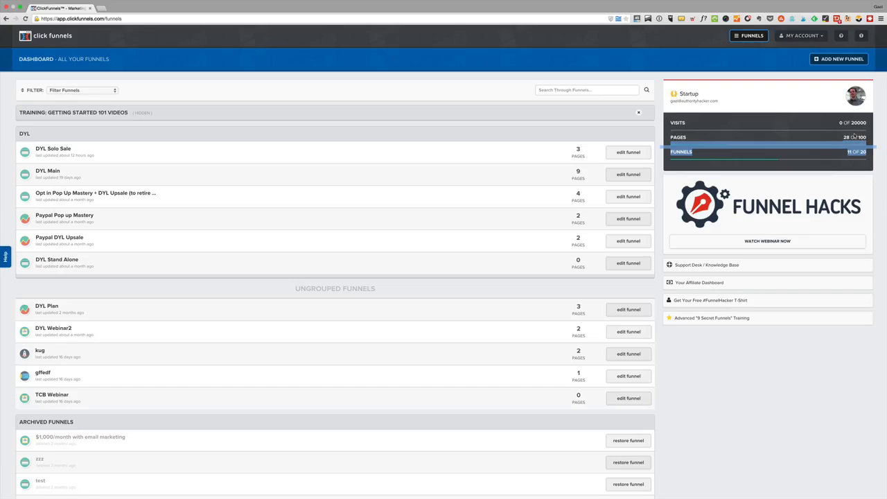
click(861, 151)
drag(867, 152, 845, 152)
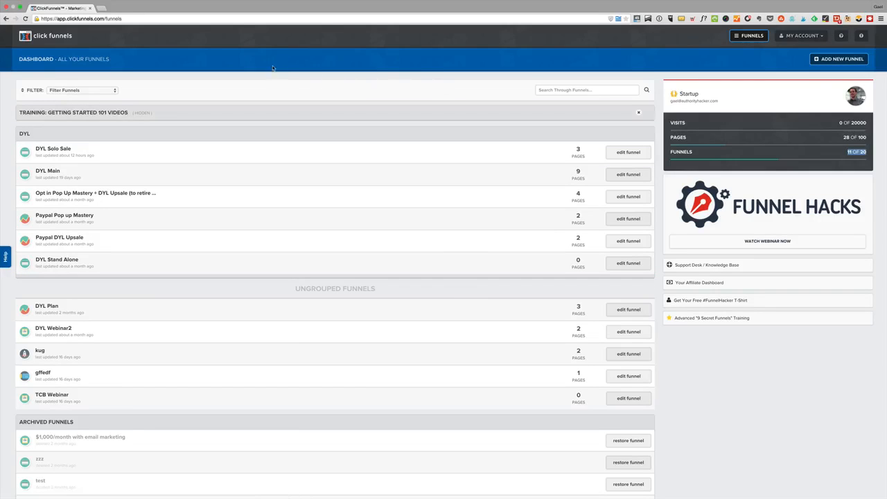
Start a new funnel and review the lead capture, sales, webinar, auto webinar, membership and launch funnel types
click(824, 60)
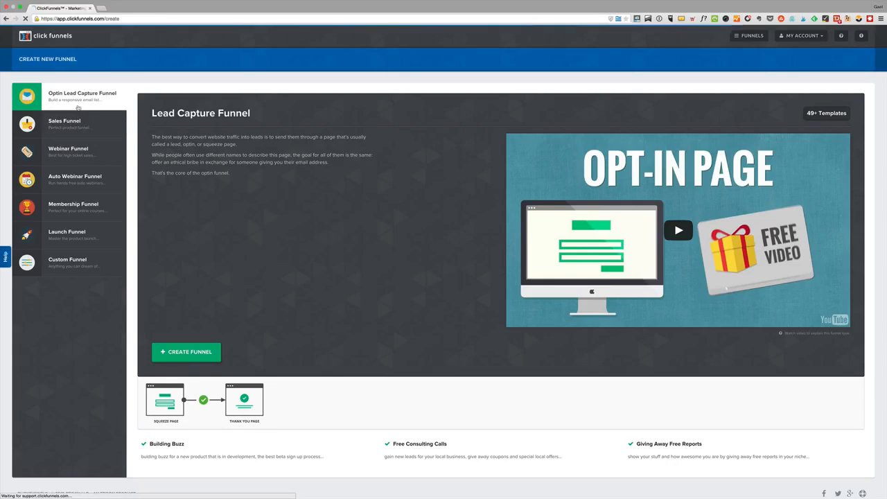
drag(170, 113, 250, 114)
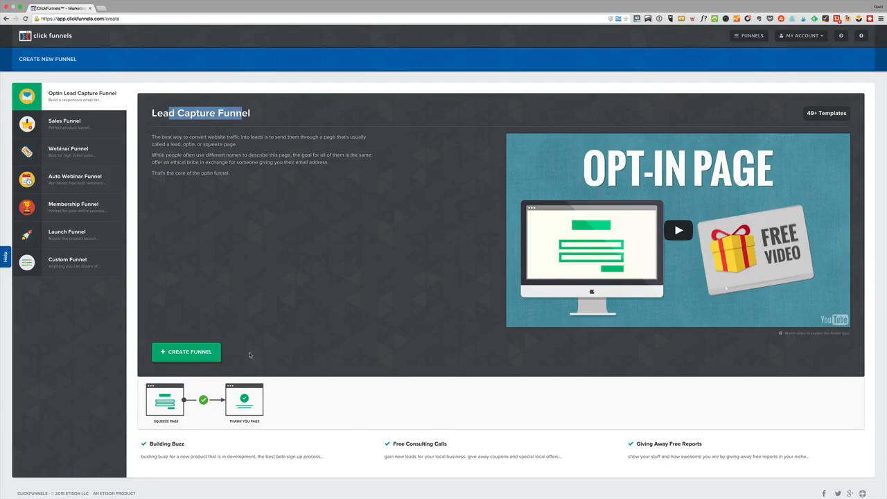
click(50, 126)
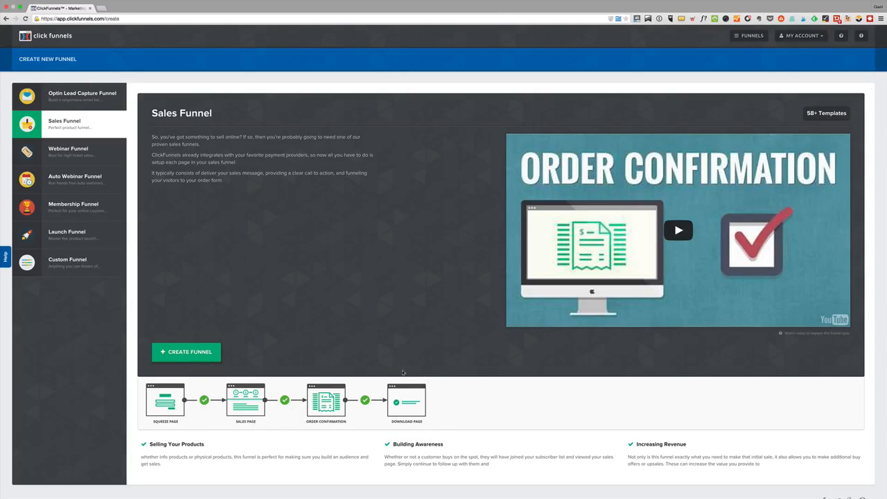
click(63, 158)
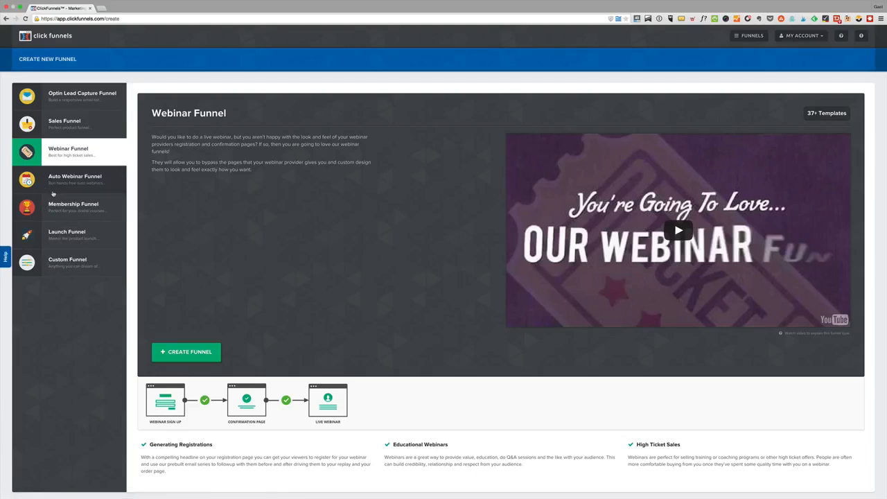
click(62, 181)
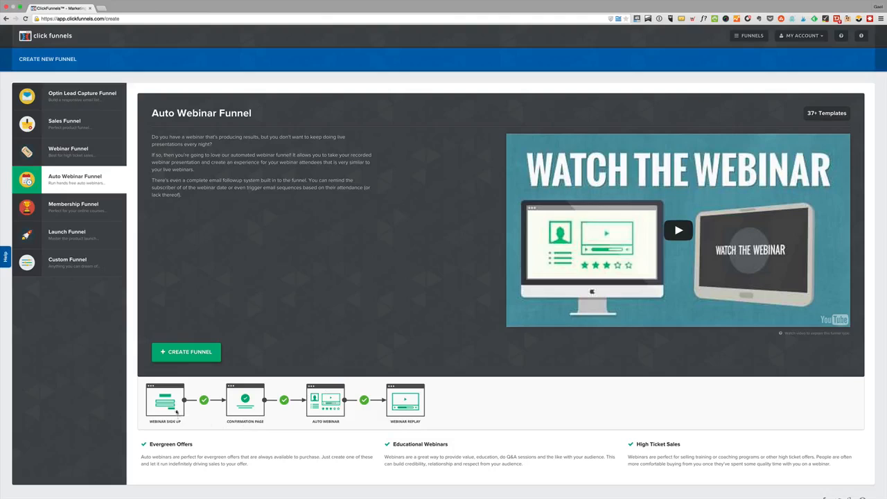
click(75, 210)
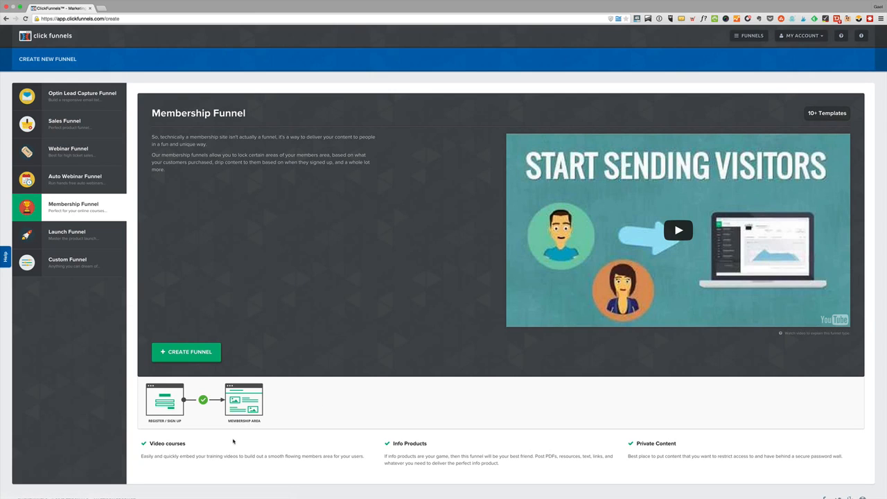
click(87, 239)
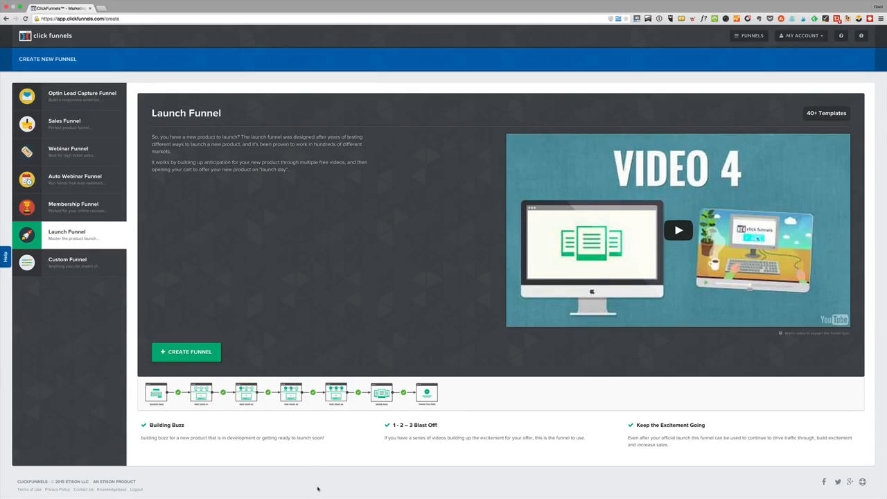
click(58, 108)
click(58, 122)
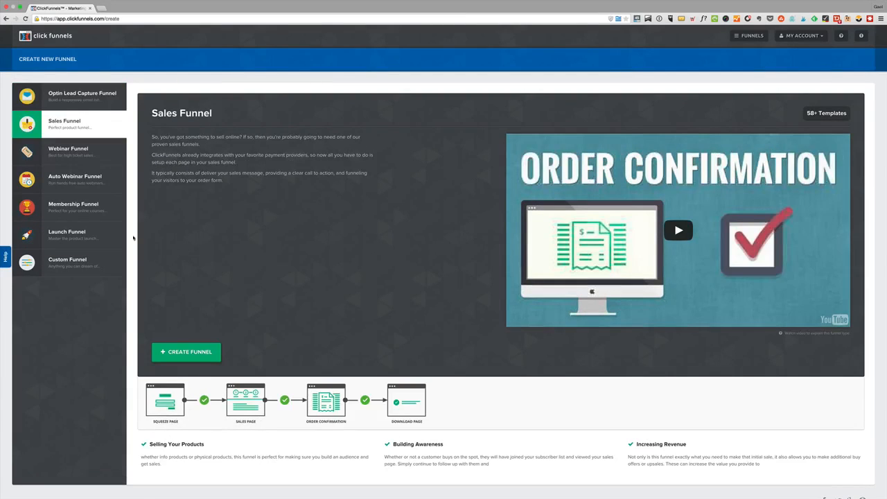
click(61, 95)
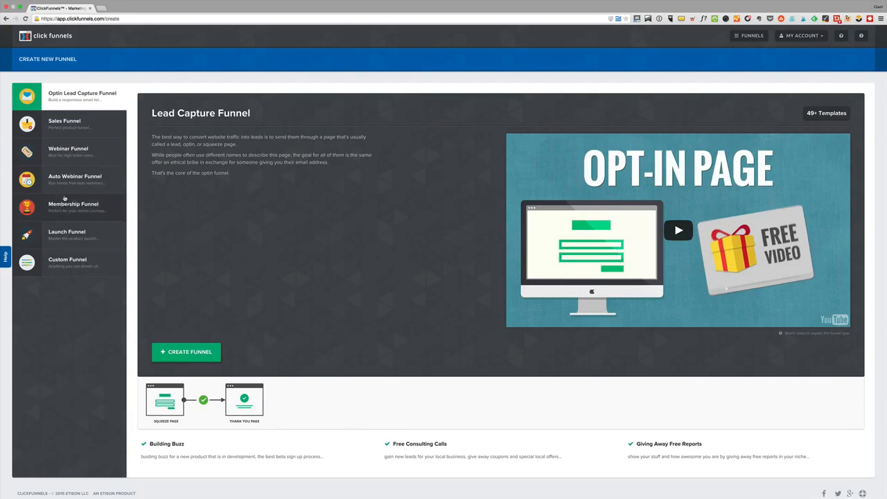
Create a sales funnel named Demo with no group tag
click(61, 123)
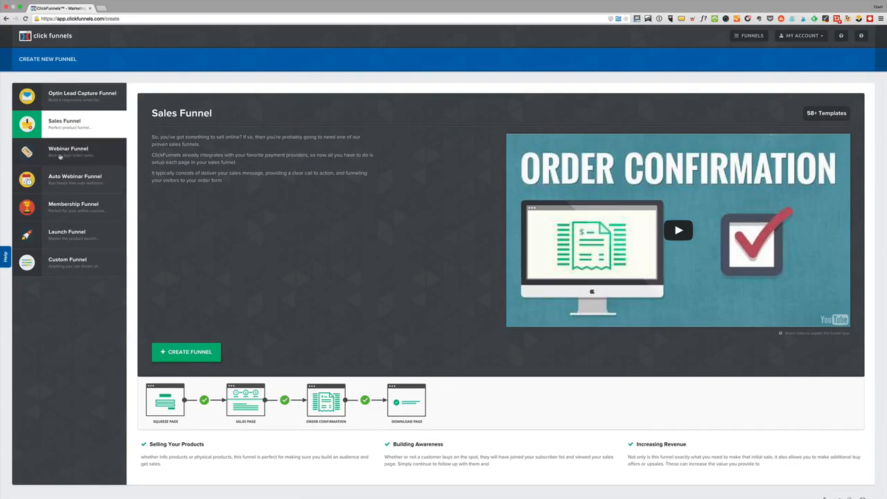
click(187, 352)
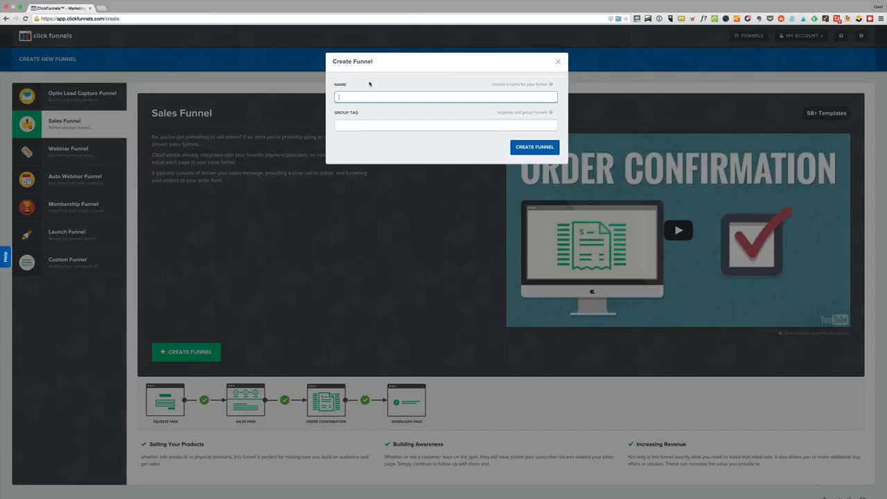
text(Demo)
click(348, 126)
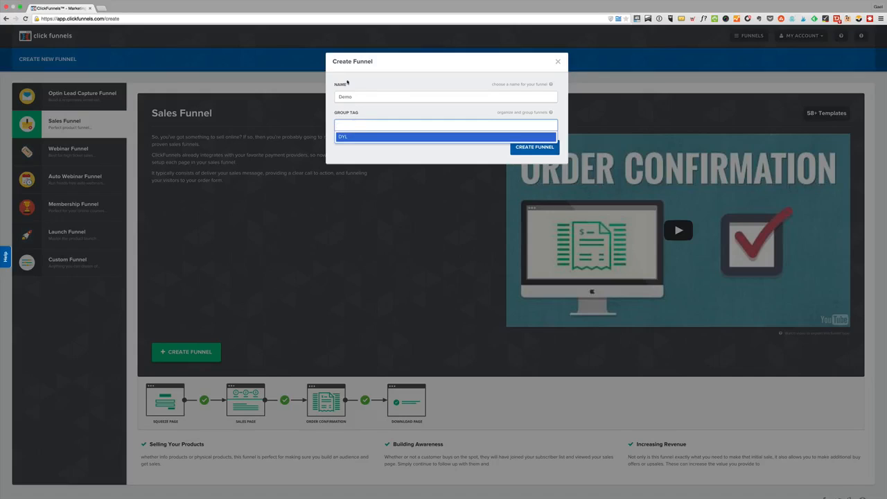
key(Return)
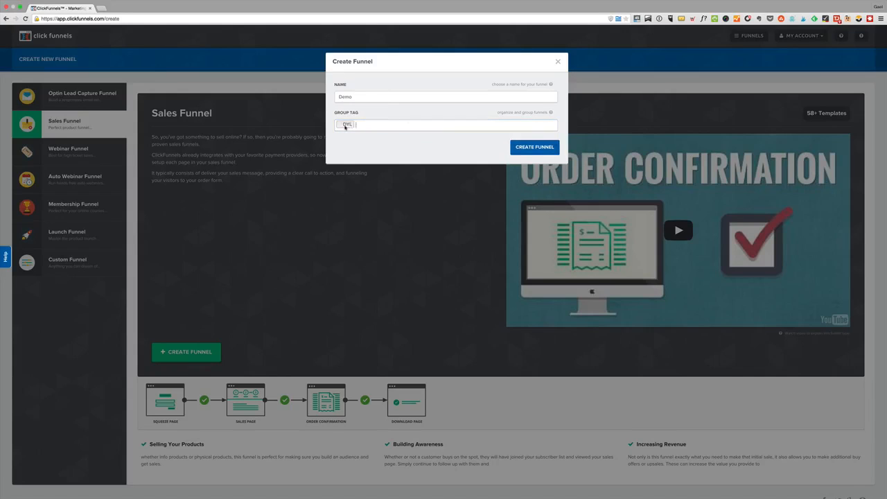
key(BackSpace)
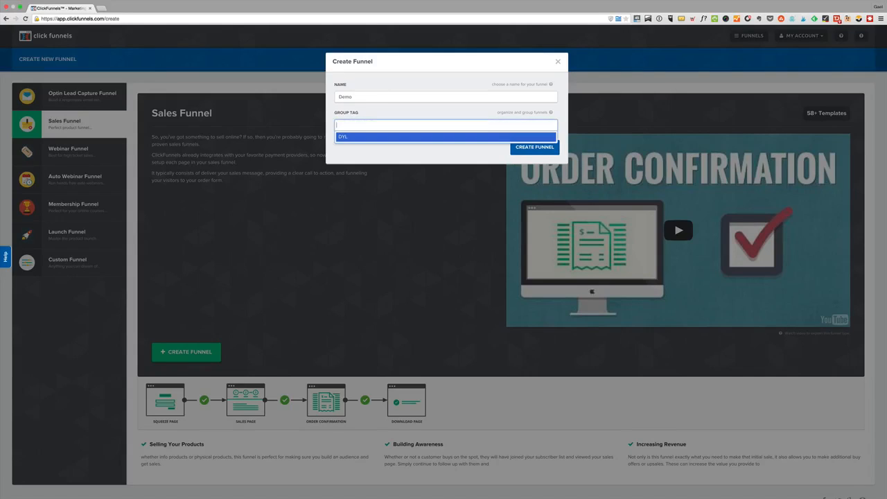
click(530, 151)
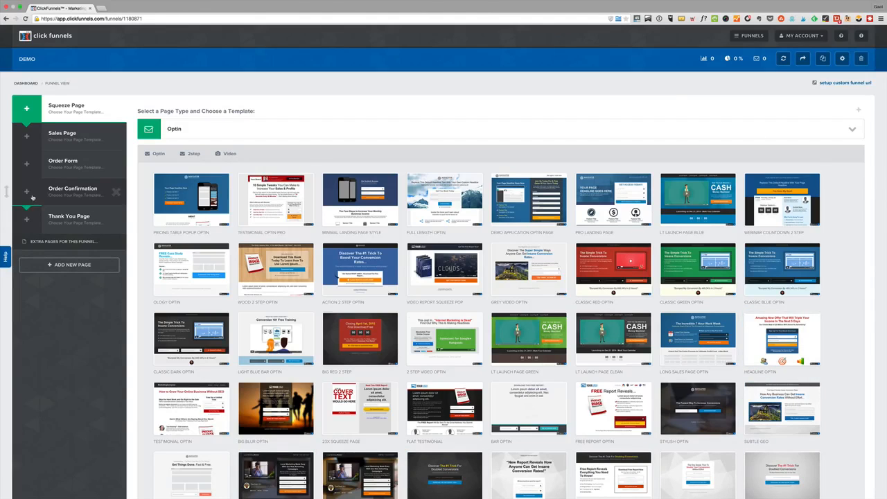
Review the templates offered for the sales page, order form, order confirmation, thank you page and squeeze page
click(65, 136)
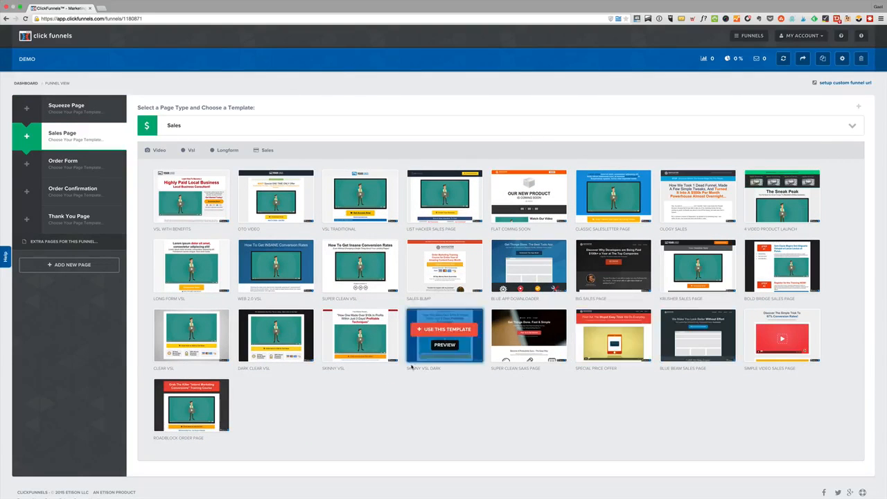
click(59, 170)
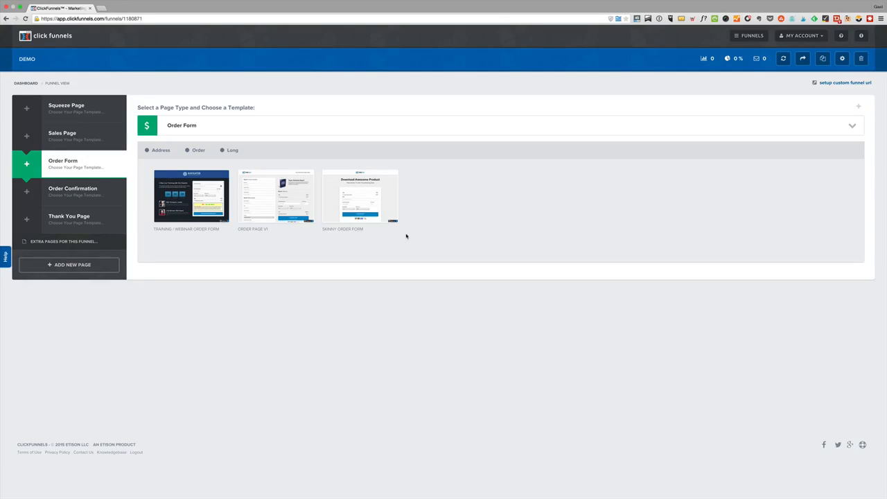
click(84, 197)
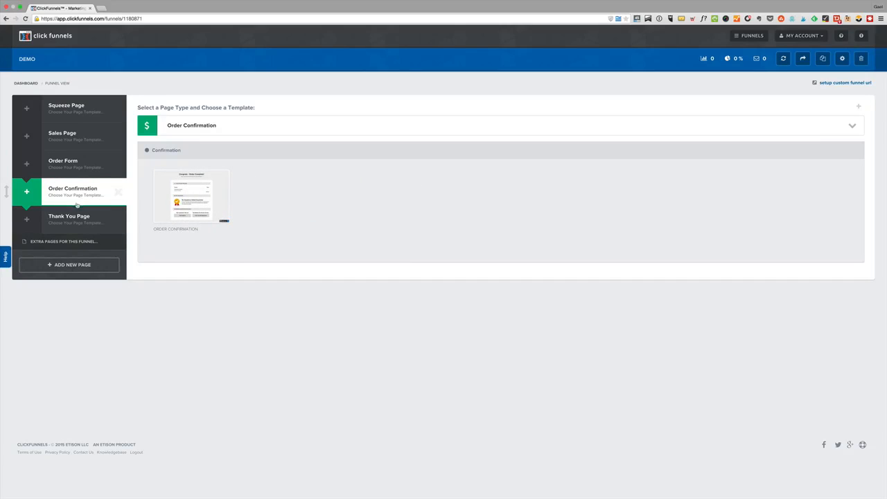
click(48, 223)
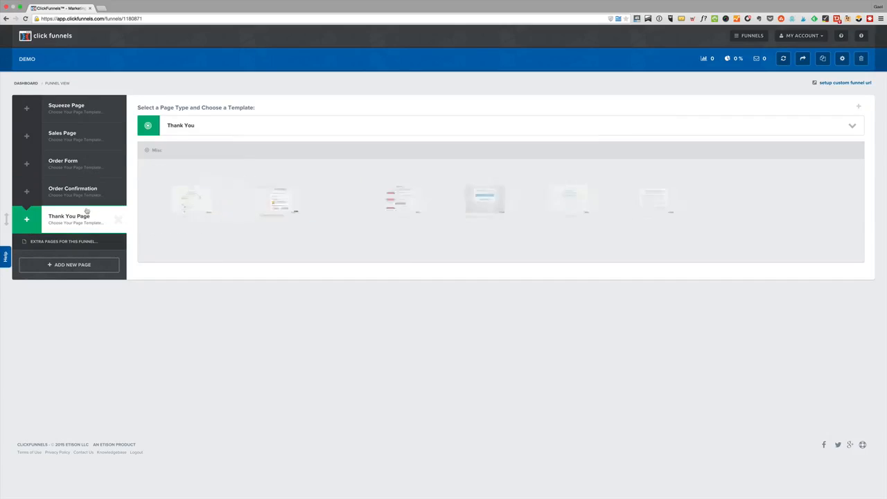
click(68, 105)
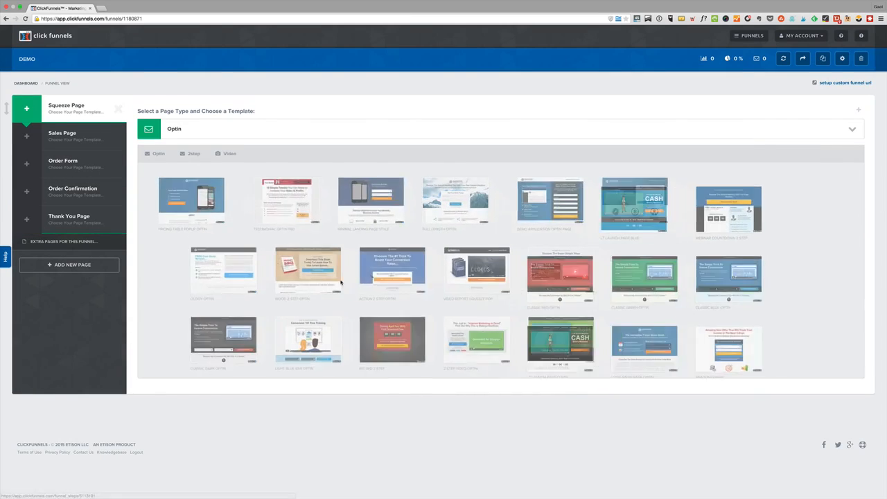
scroll(527, 340, down, 5)
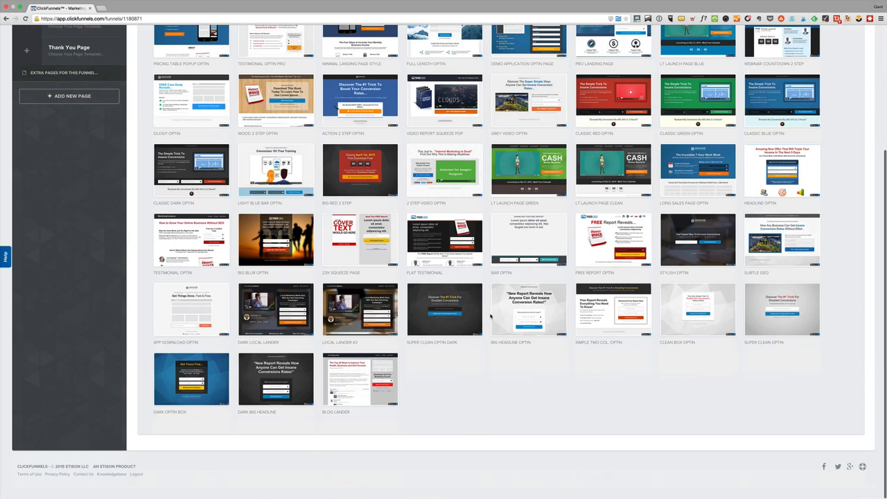
scroll(541, 356, up, 4)
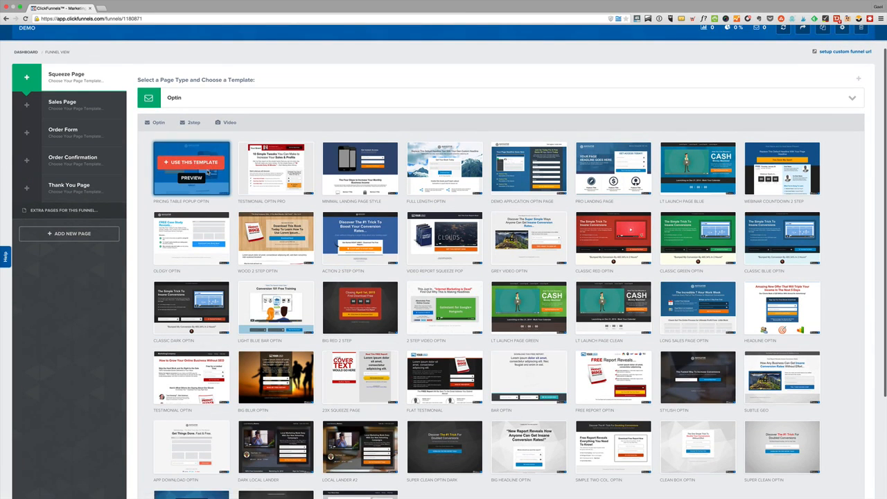
Preview the full Pricing Table Popup Optin template and return to the funnel's squeeze page templates
click(184, 180)
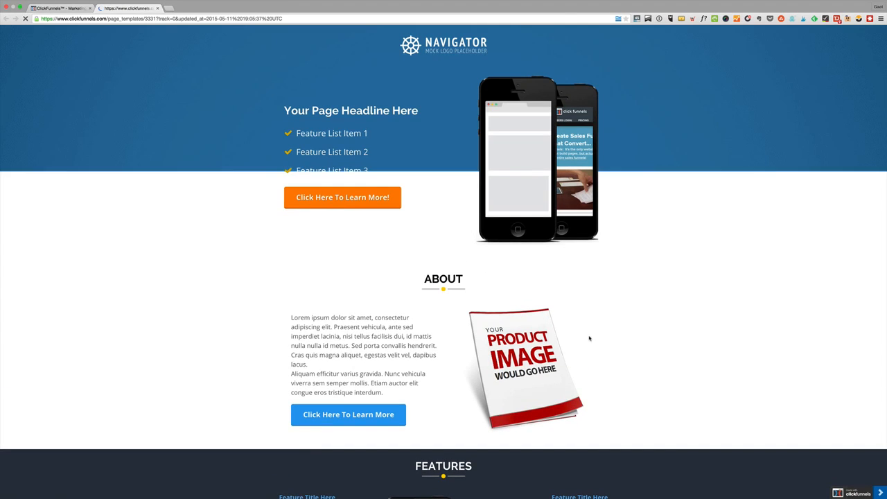
scroll(589, 352, down, 10)
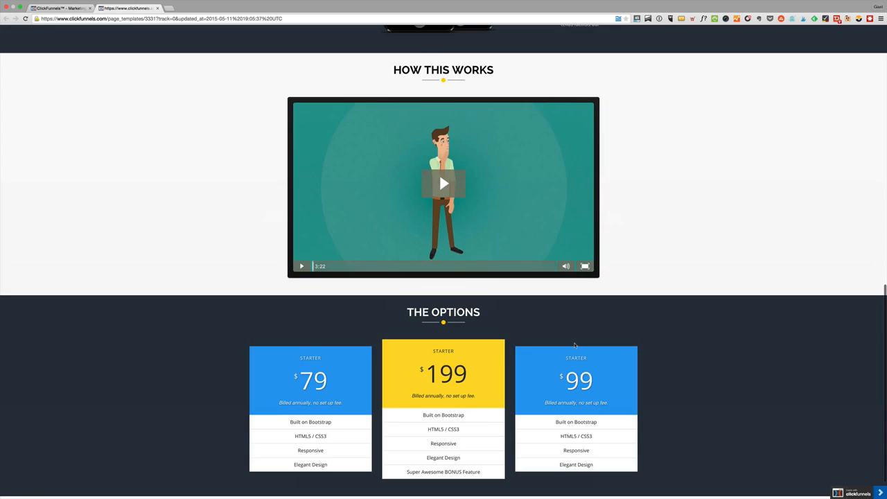
scroll(588, 351, up, 7)
scroll(575, 340, up, 3)
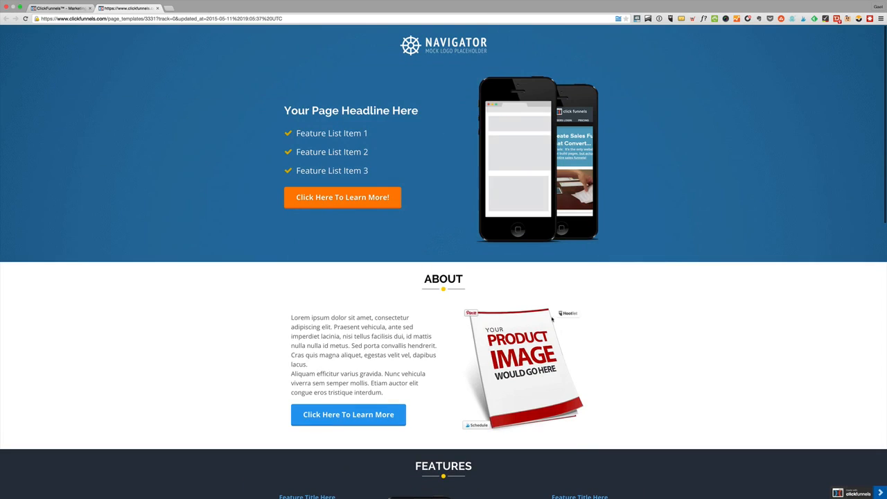
click(39, 10)
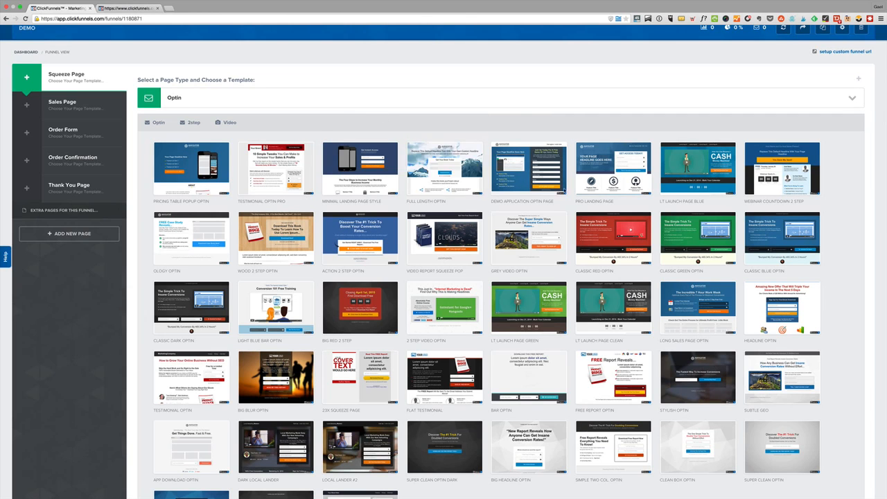
Preview the Webinar Countdown 2 Step template and return to the squeeze page template list
mouse_move(801, 232)
click(781, 178)
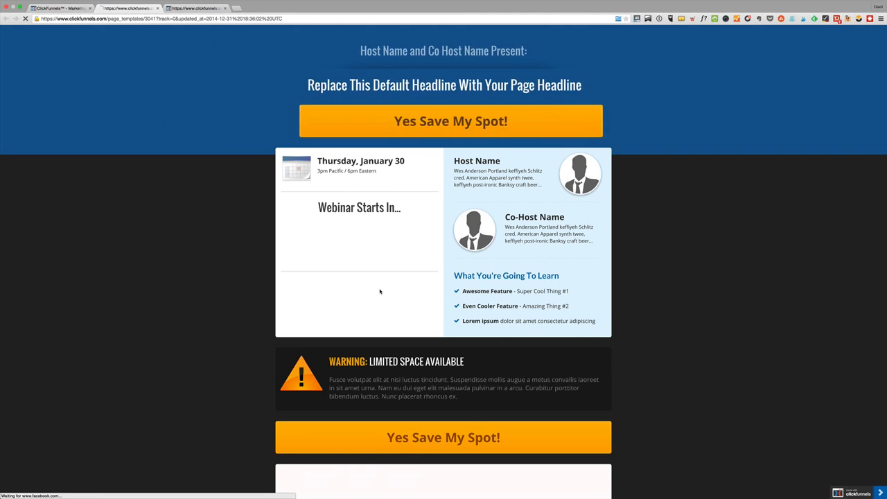
scroll(380, 291, down, 5)
scroll(380, 291, up, 5)
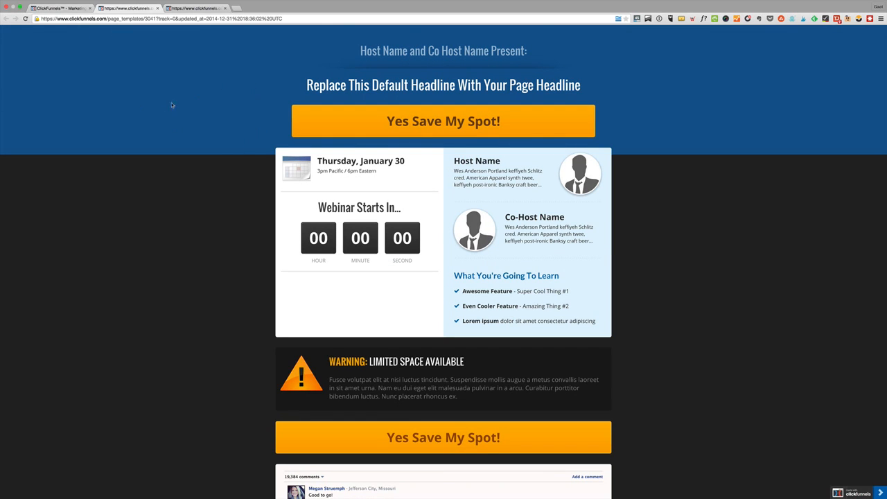
click(38, 7)
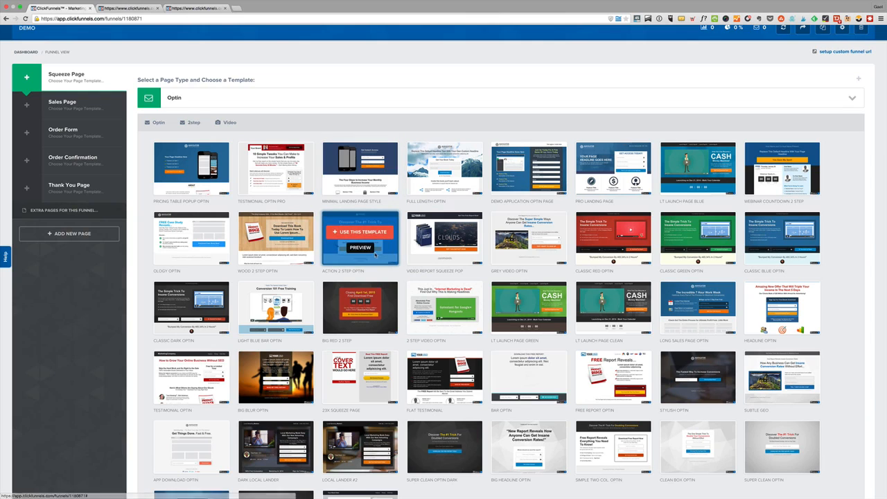
Preview the Action 2 Step Optin template, close the two earlier template previews and examine its headline
click(359, 255)
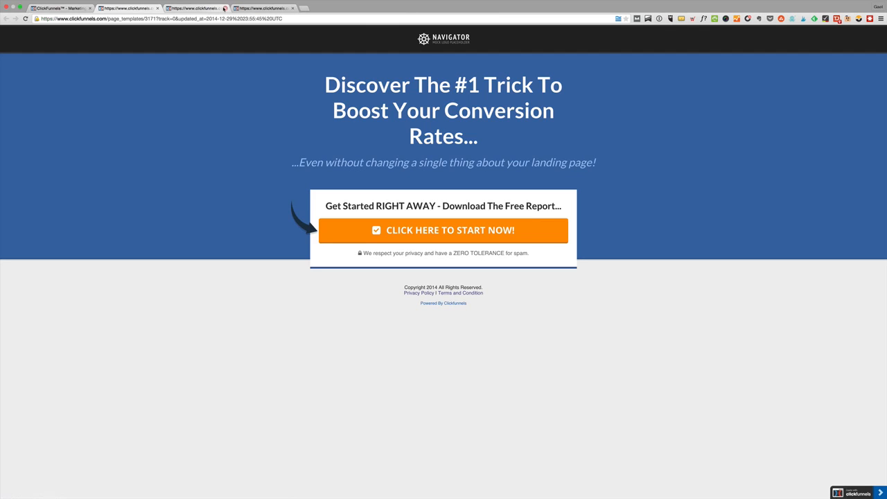
click(224, 8)
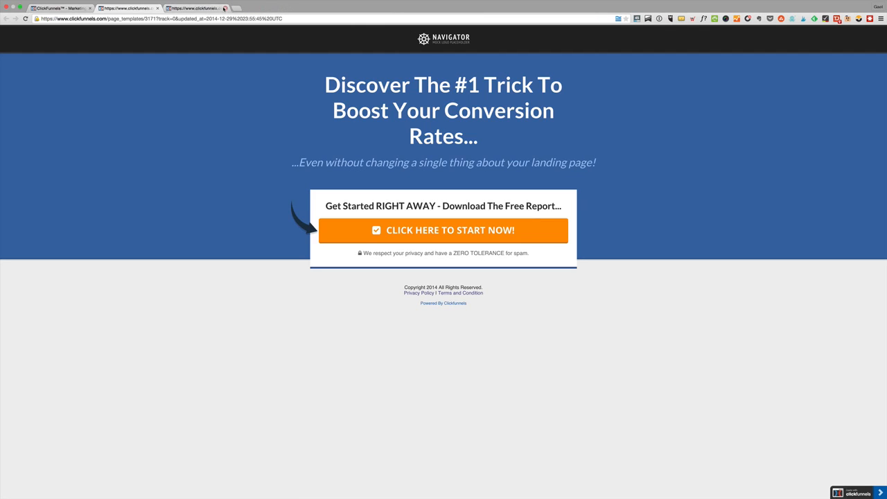
click(225, 8)
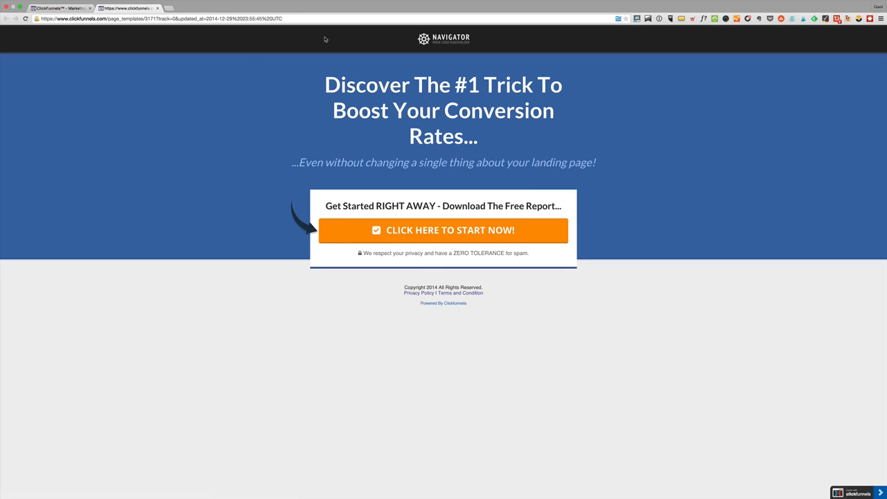
drag(358, 111, 515, 111)
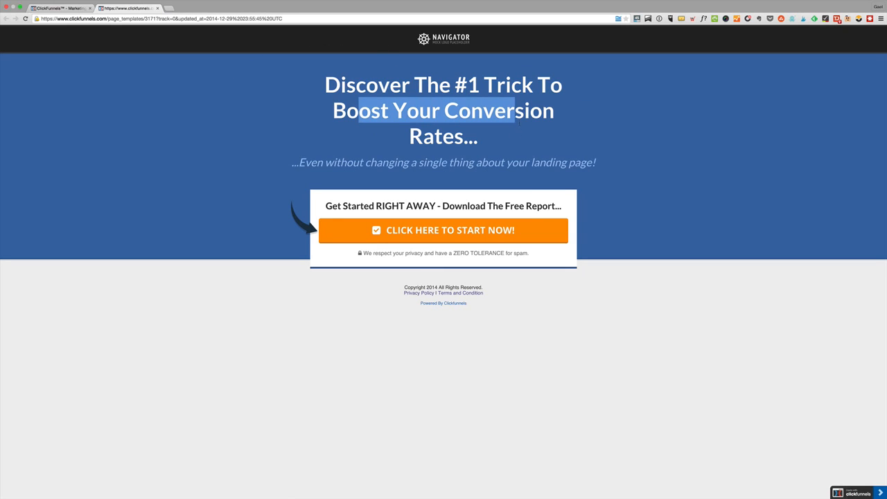
Check the opt-in popup in the Action 2 Step Optin preview and apply that template to the squeeze page
click(419, 237)
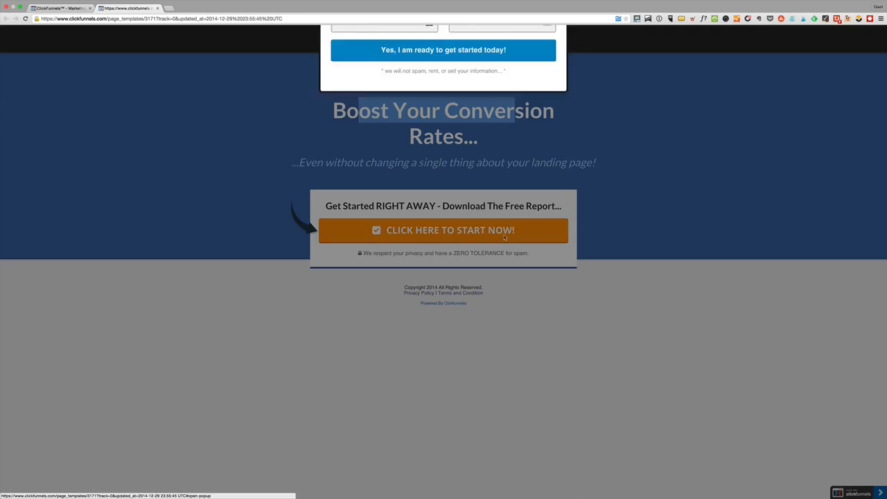
click(666, 139)
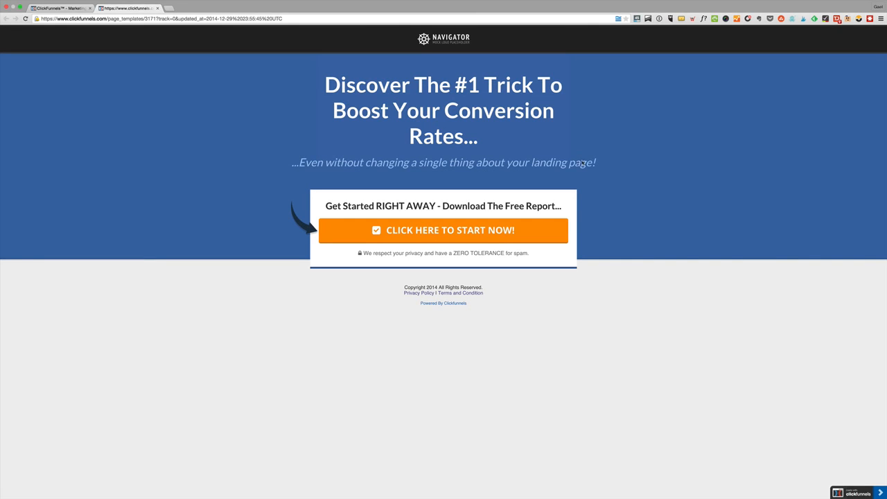
click(55, 8)
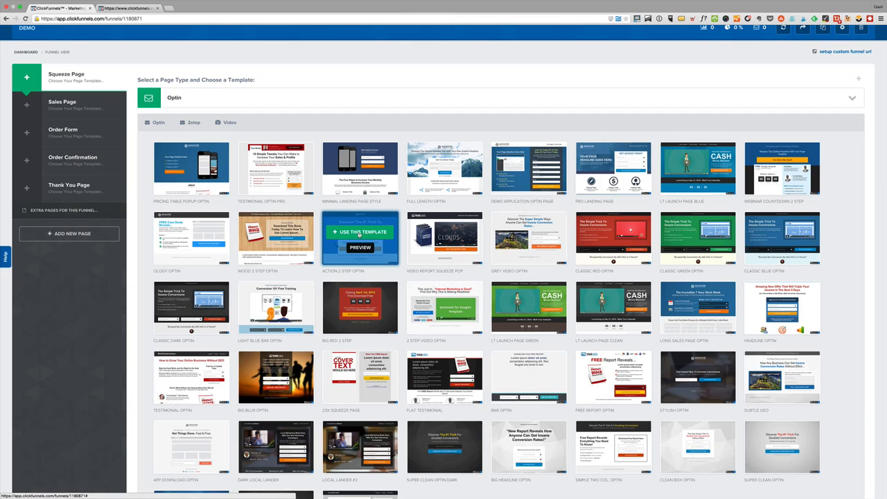
click(359, 234)
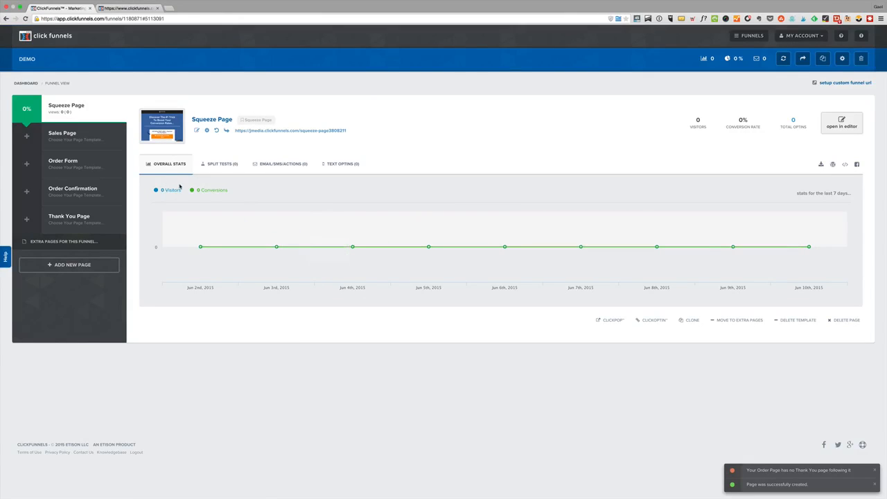
Review the squeeze page's split test, email/SMS/action and text optin options, including the new funnel action form and its conditions
click(218, 169)
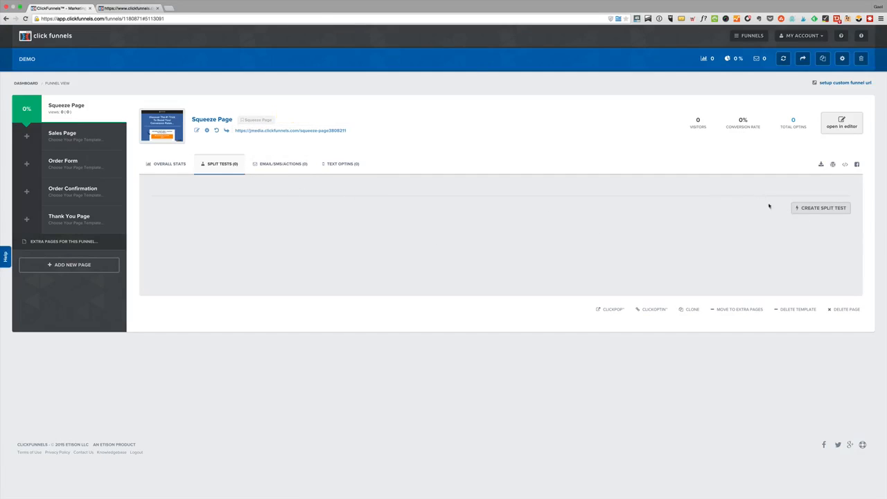
click(295, 163)
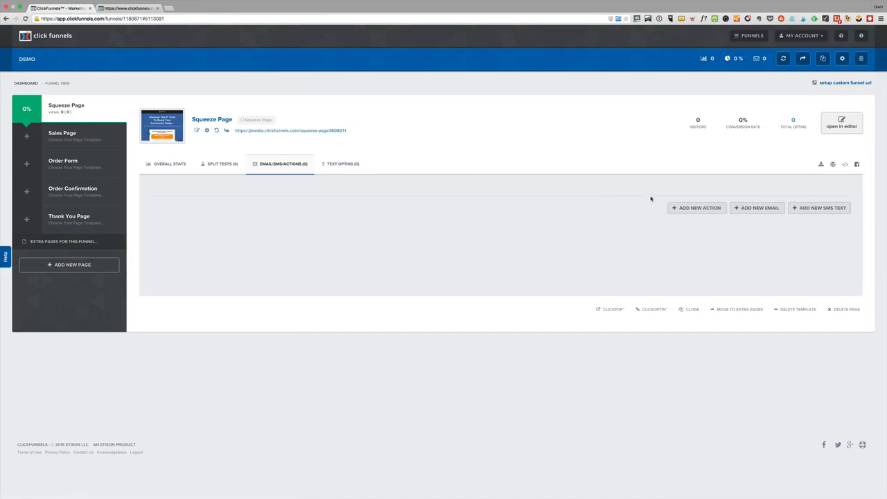
click(696, 208)
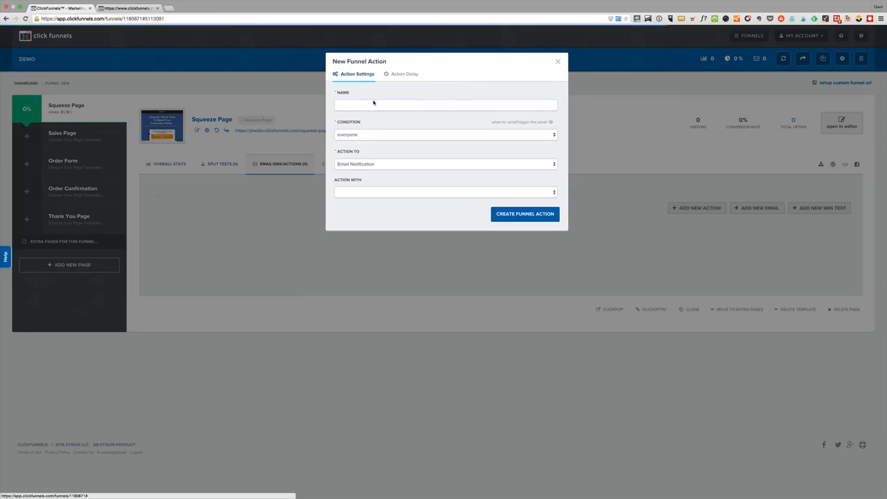
click(366, 136)
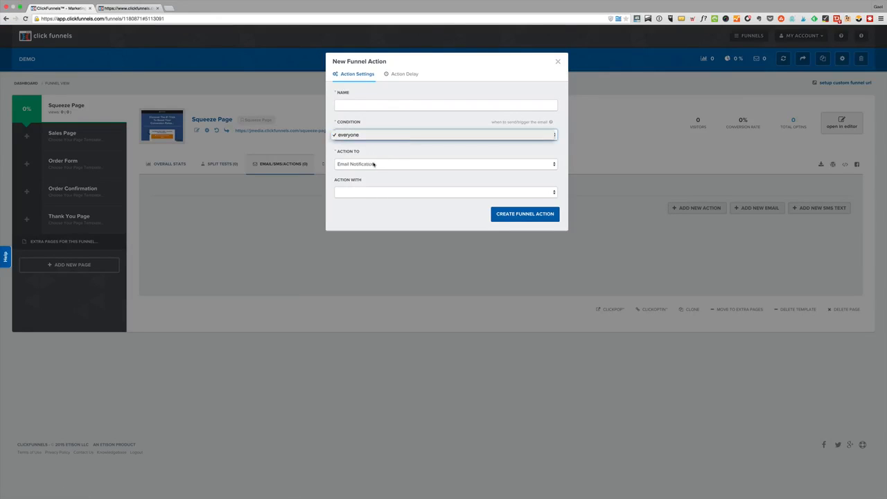
click(558, 62)
click(558, 62)
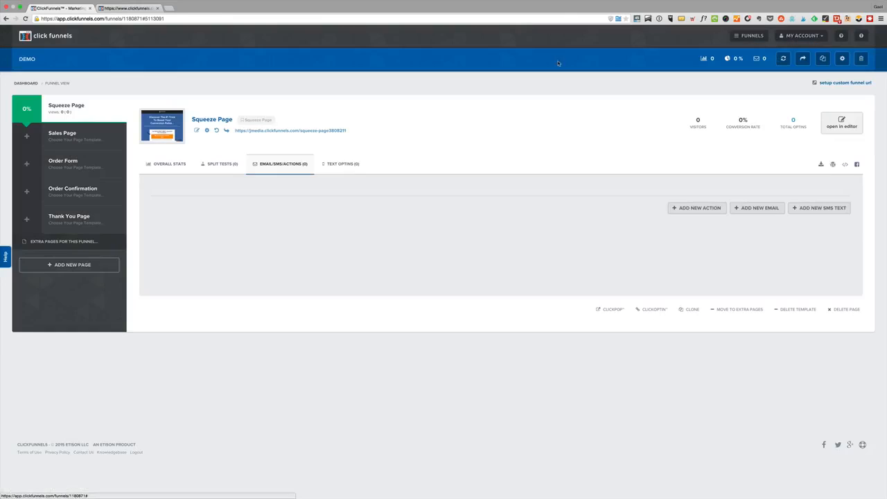
click(337, 168)
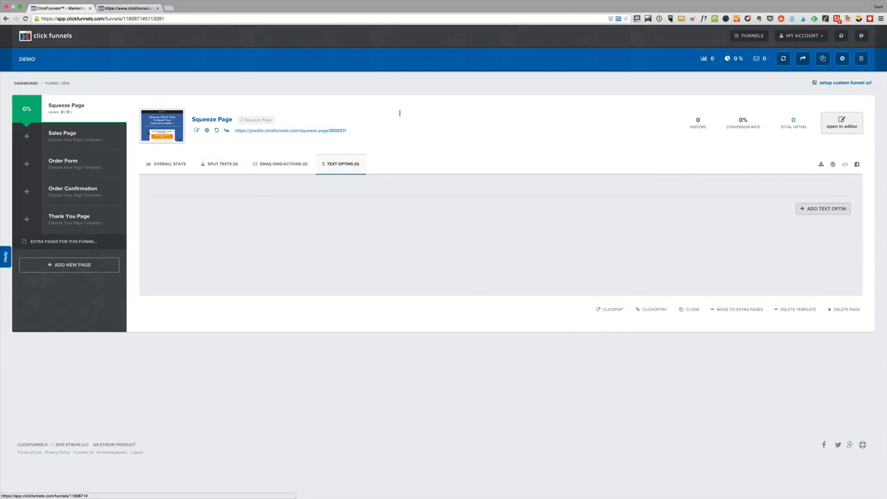
Open the squeeze page in the editor and replace the header logo with the uploaded Authority Hacker image
click(841, 127)
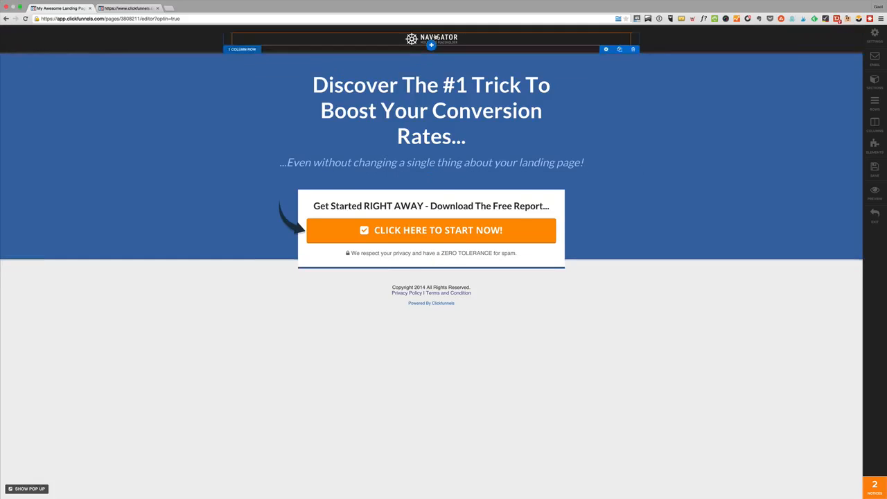
mouse_move(436, 37)
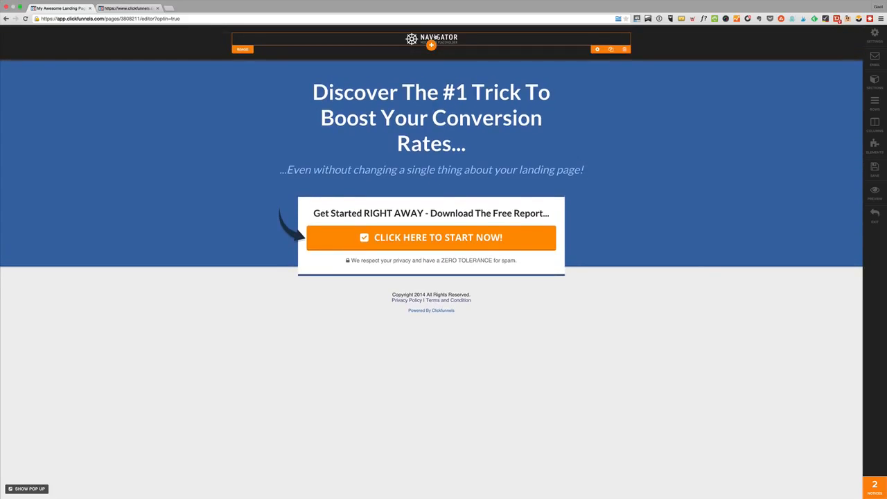
click(435, 37)
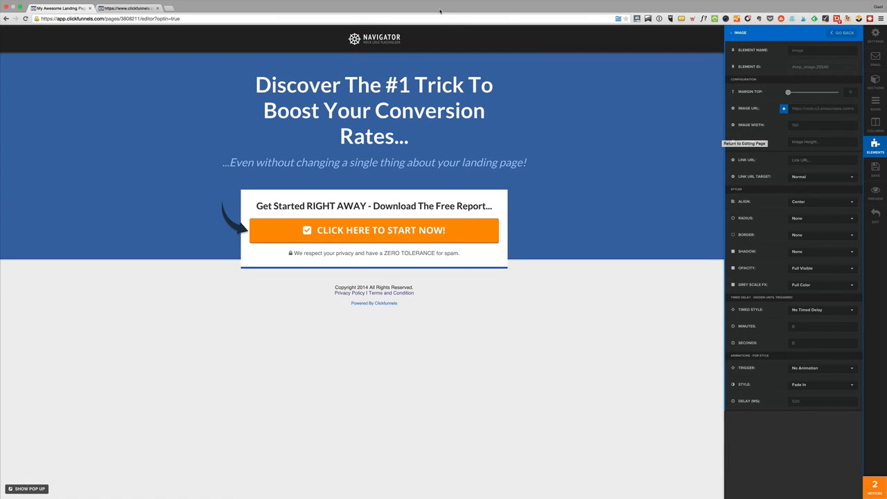
click(376, 38)
click(386, 42)
click(783, 109)
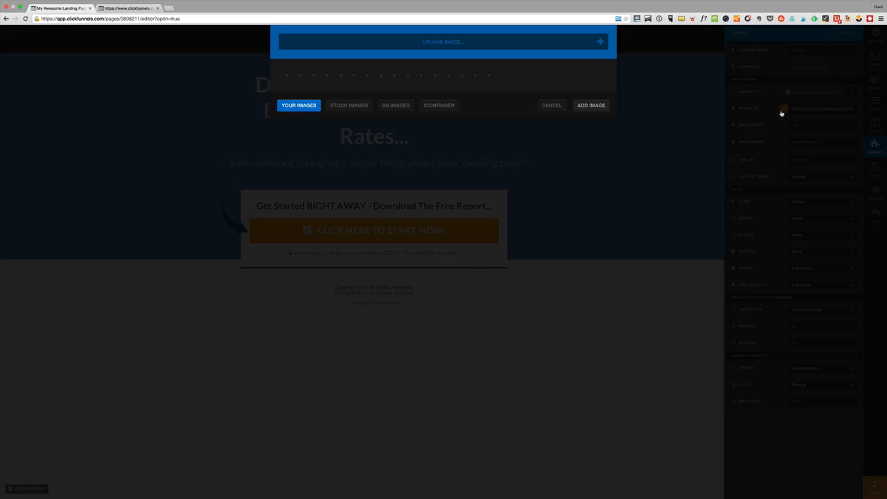
scroll(476, 173, down, 3)
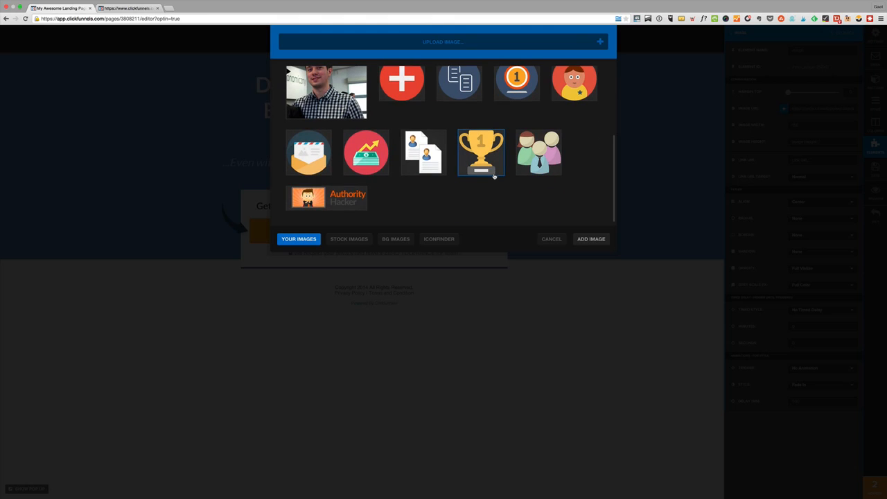
click(348, 201)
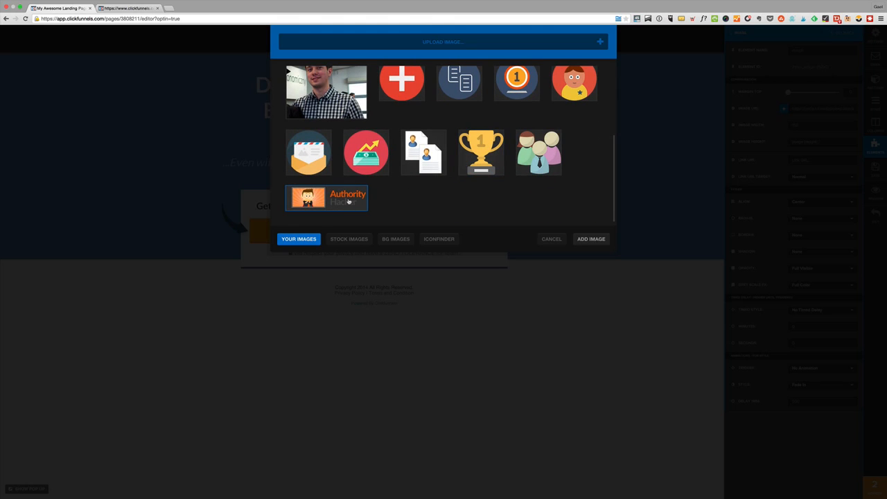
click(600, 241)
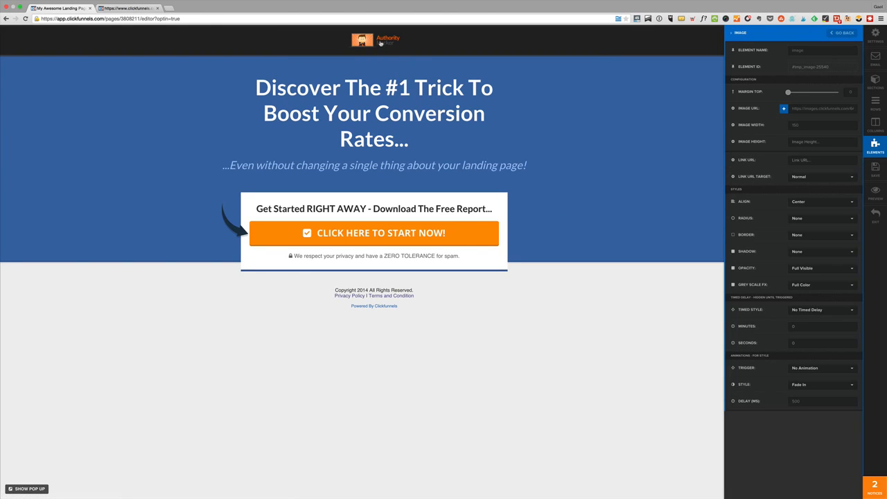
click(689, 153)
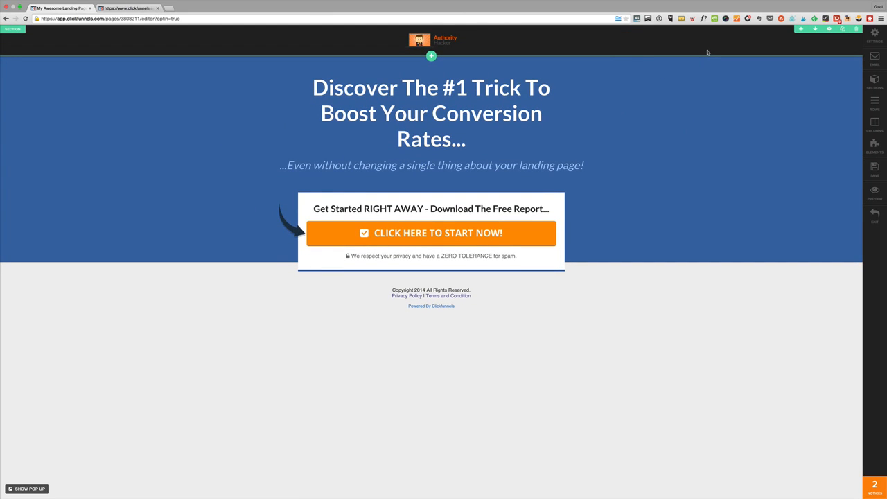
Set the background color of the header section containing the logo to white (#ffffff)
click(830, 29)
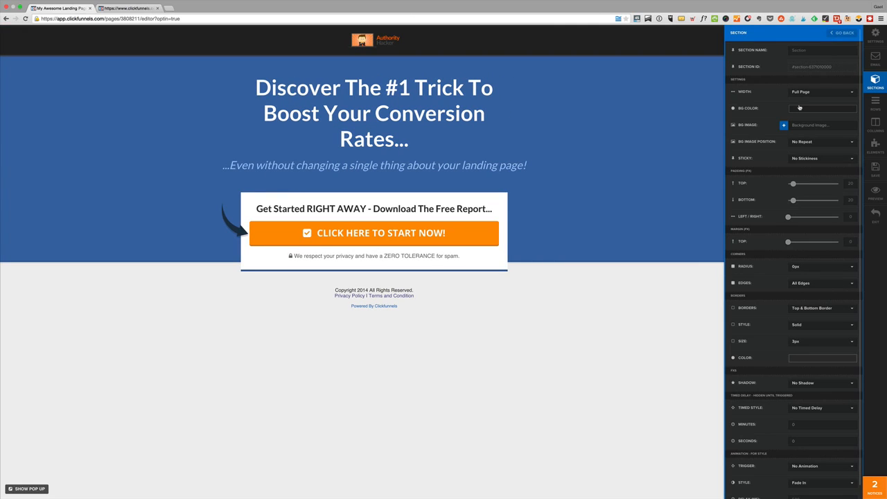
click(801, 110)
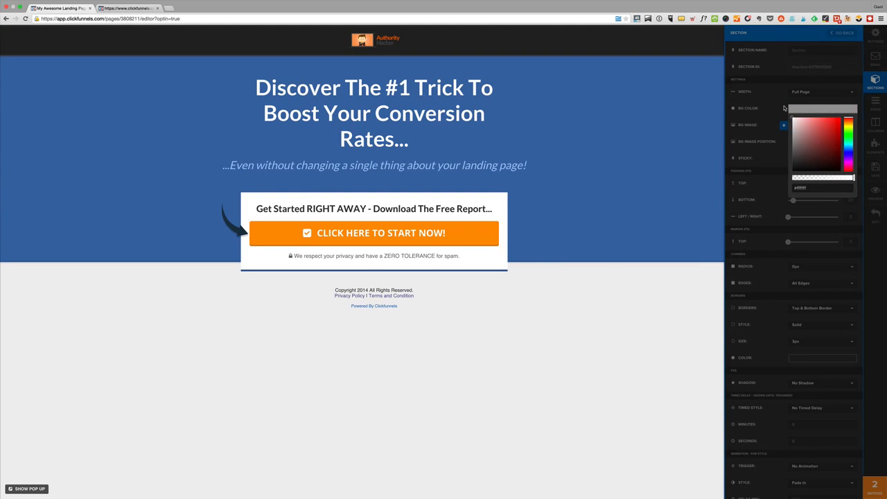
click(764, 121)
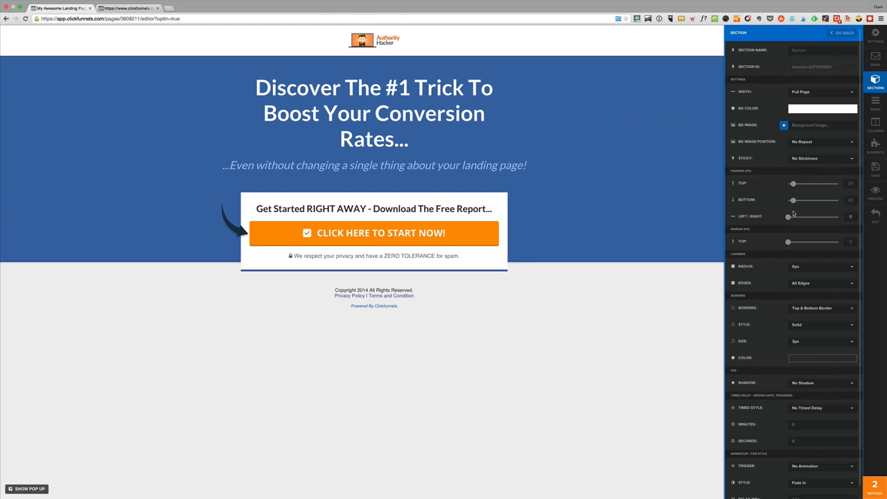
scroll(838, 345, down, 1)
click(670, 323)
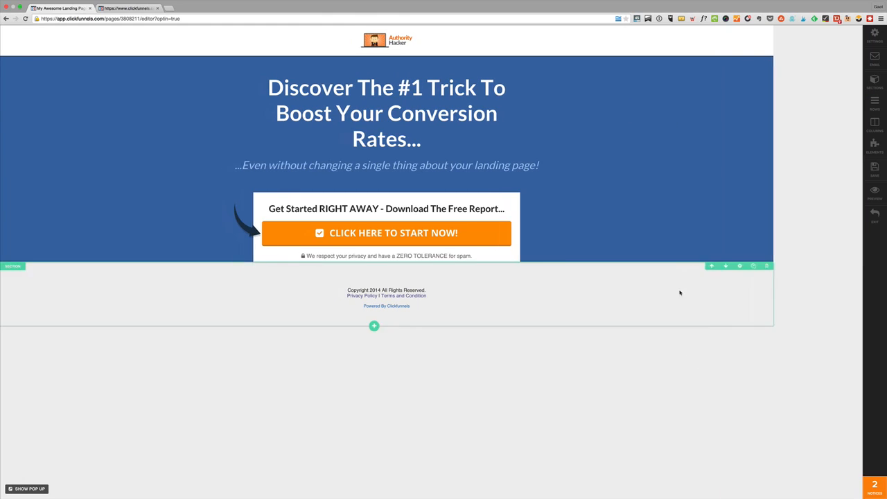
Examine the editable footer text and the link target of its Privacy Policy link
click(513, 104)
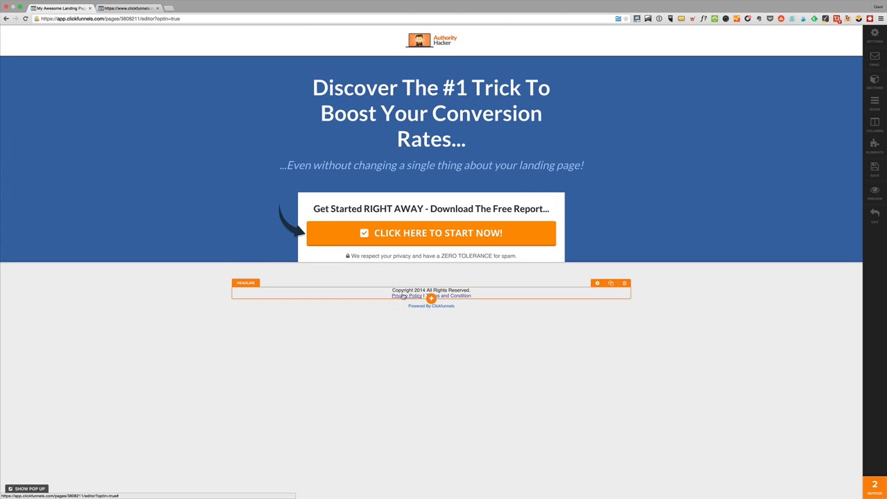
click(459, 296)
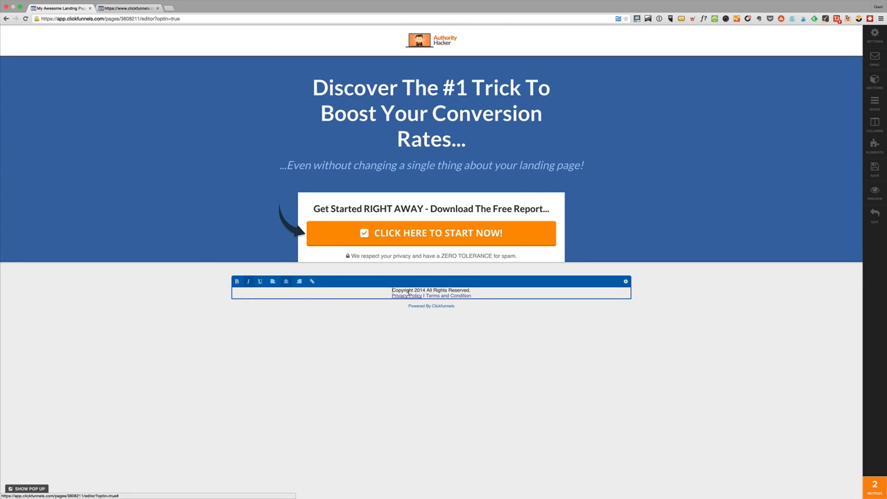
click(407, 295)
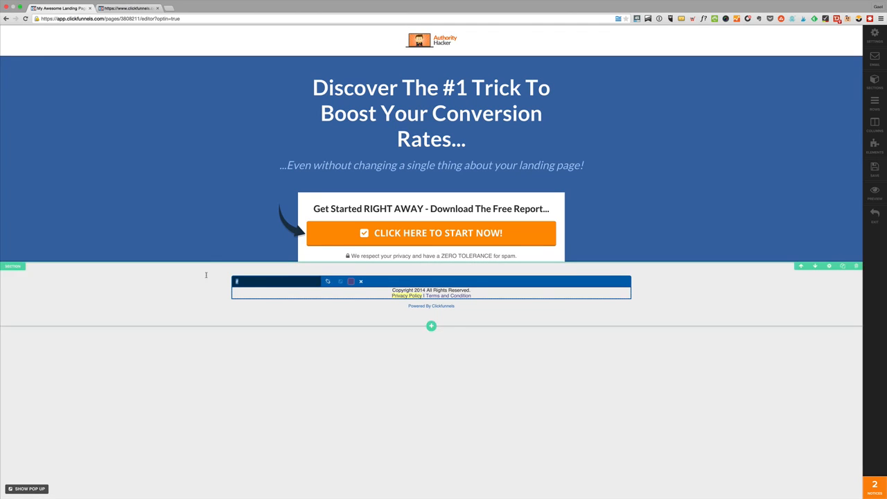
click(614, 144)
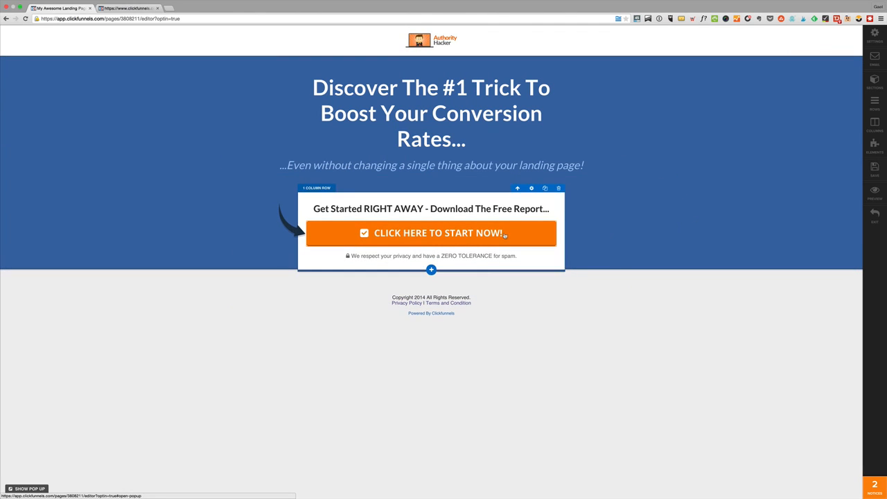
Replace the page's main headline with "My Amazing Promise"
triple_click(470, 100)
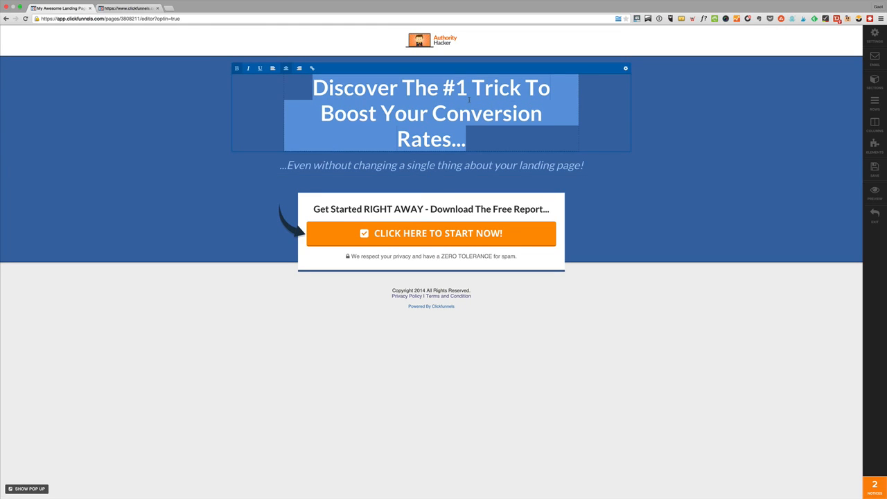
text(My Amazi)
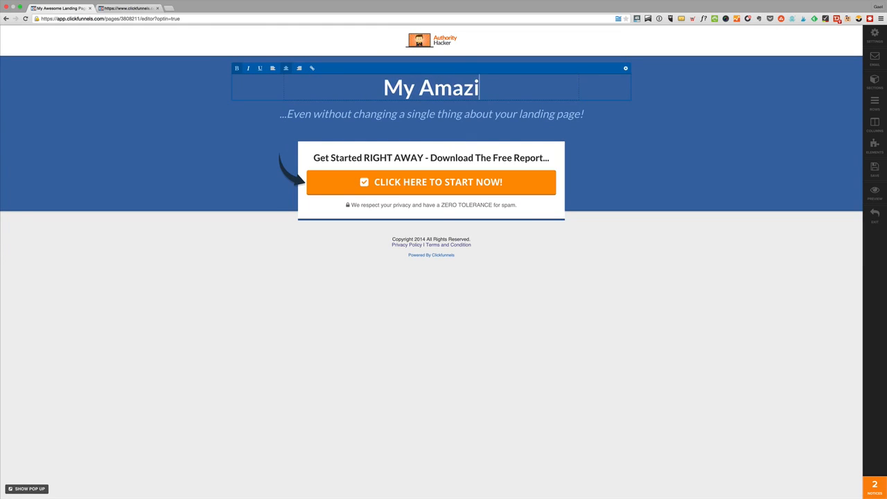
text(ng Promise)
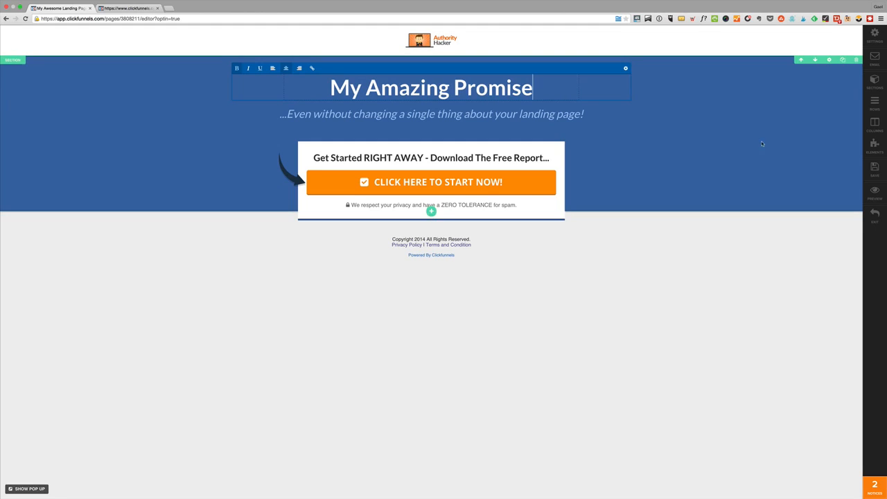
click(735, 172)
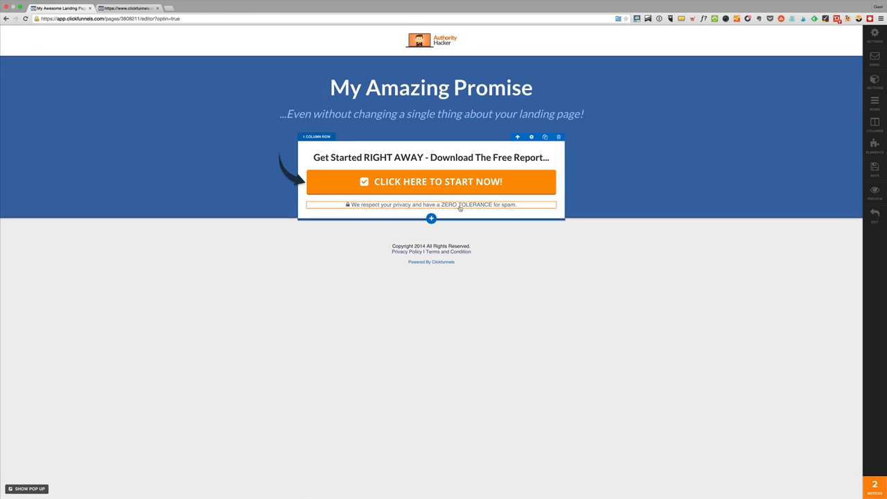
Review the settings of the orange "CLICK HERE TO START NOW!" button and return to the page
click(512, 183)
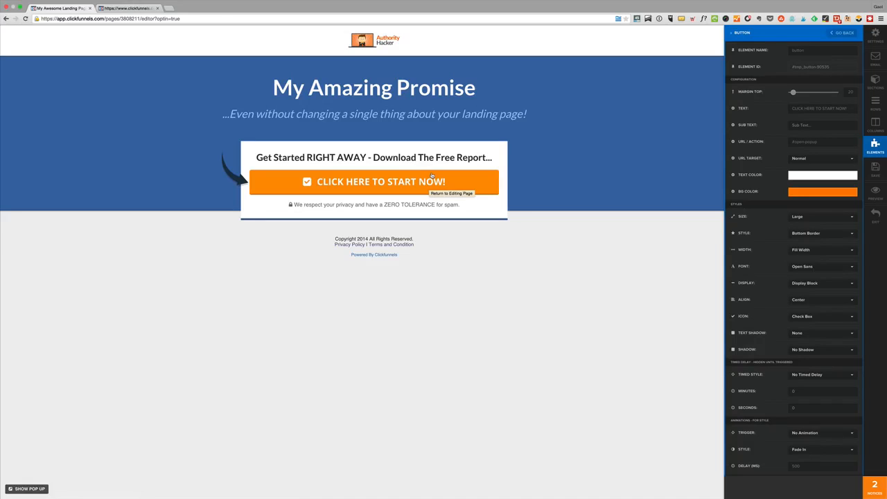
click(433, 176)
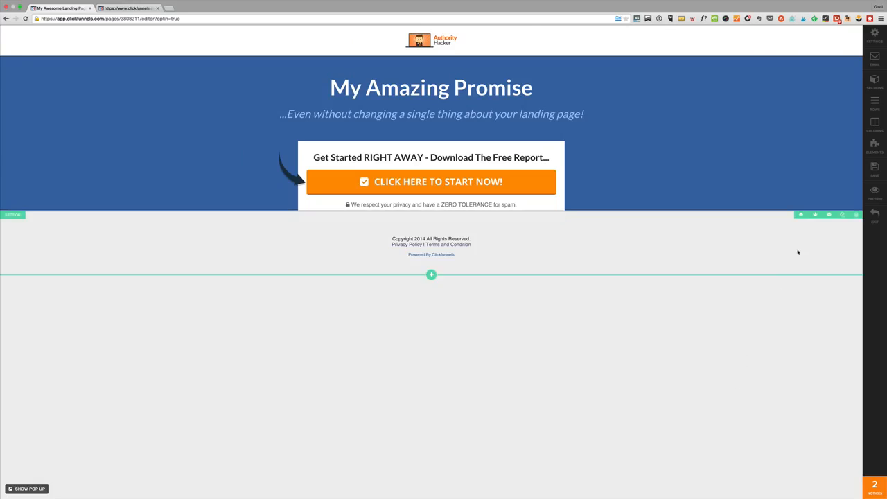
Choose Active Campaign AH as the auto-responder integration in the page's email settings
click(875, 61)
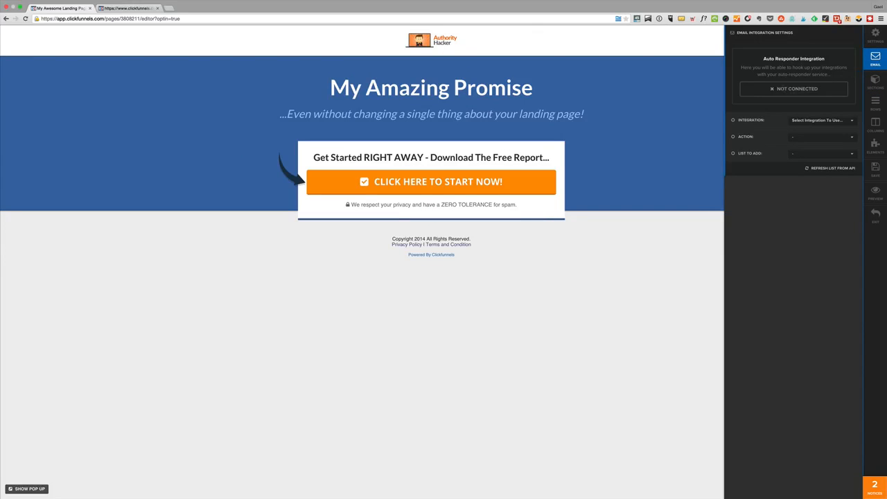
drag(751, 62, 831, 58)
click(807, 121)
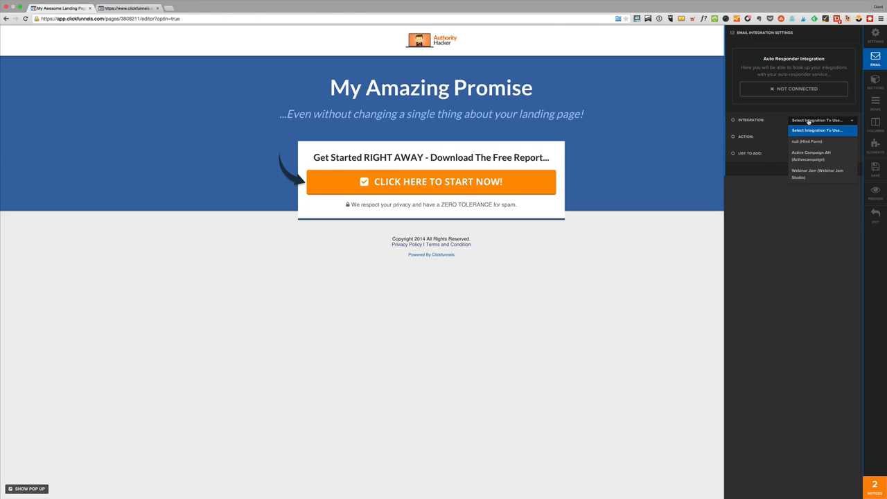
click(821, 160)
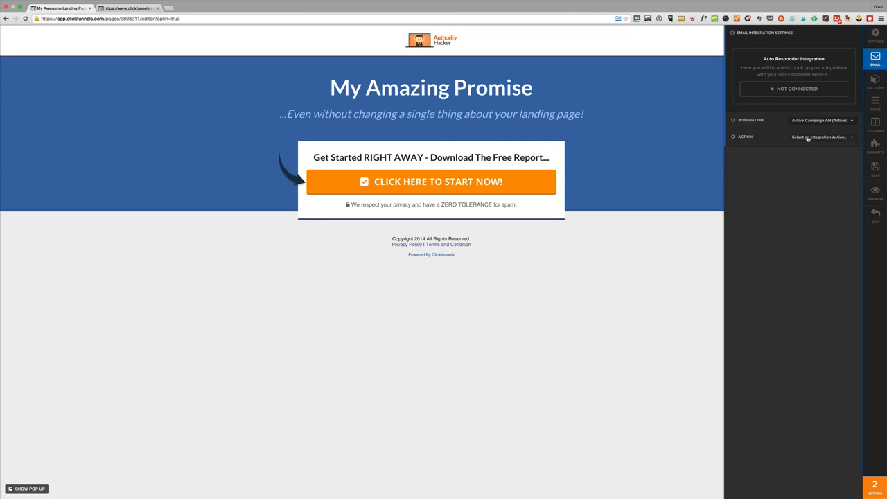
Set the Active Campaign integration's action to Add To List and choose Broadcast as the list
click(808, 137)
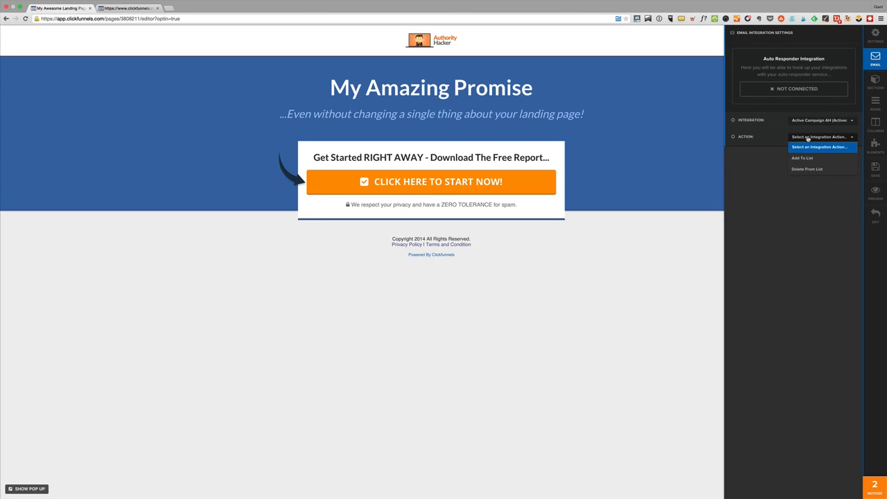
click(802, 159)
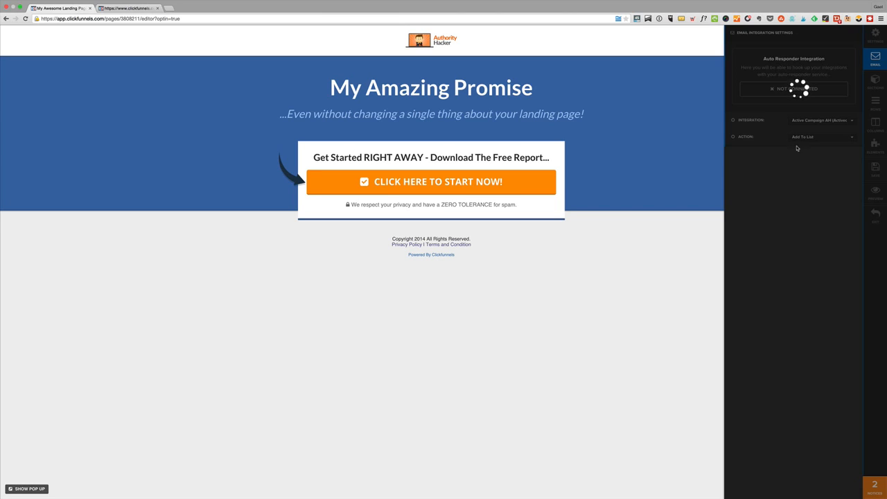
click(815, 154)
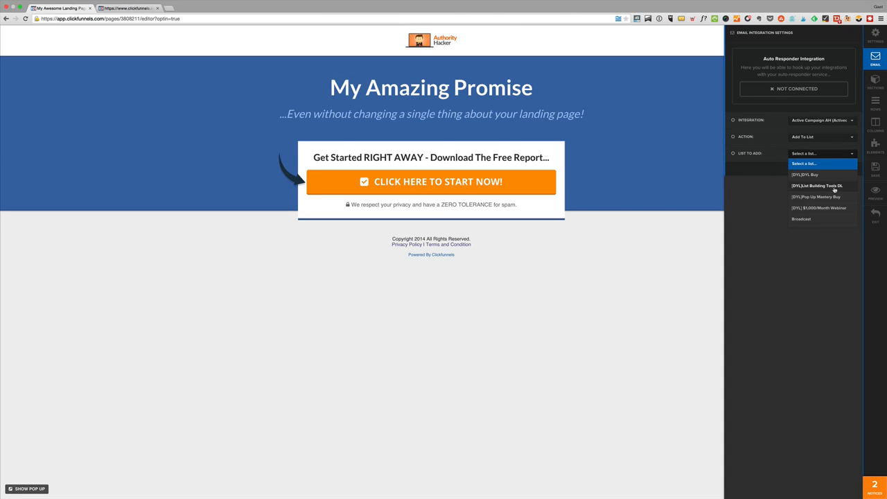
scroll(821, 215, down, 2)
scroll(822, 218, up, 3)
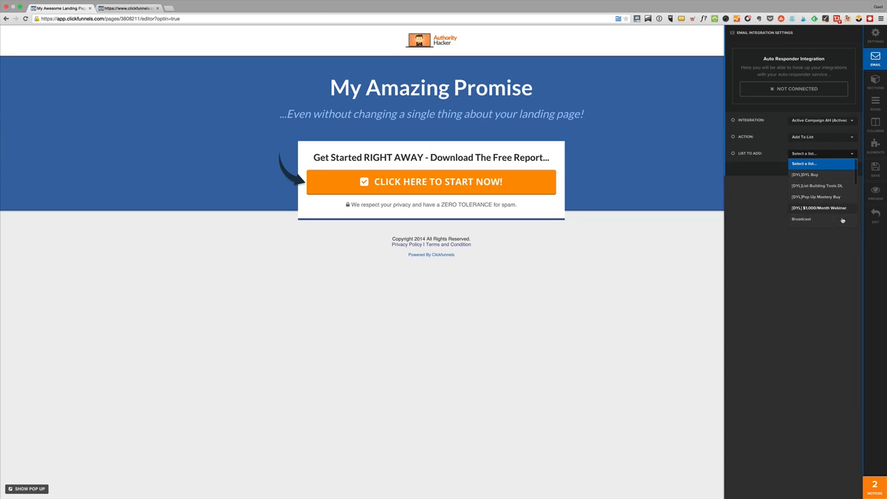
click(810, 185)
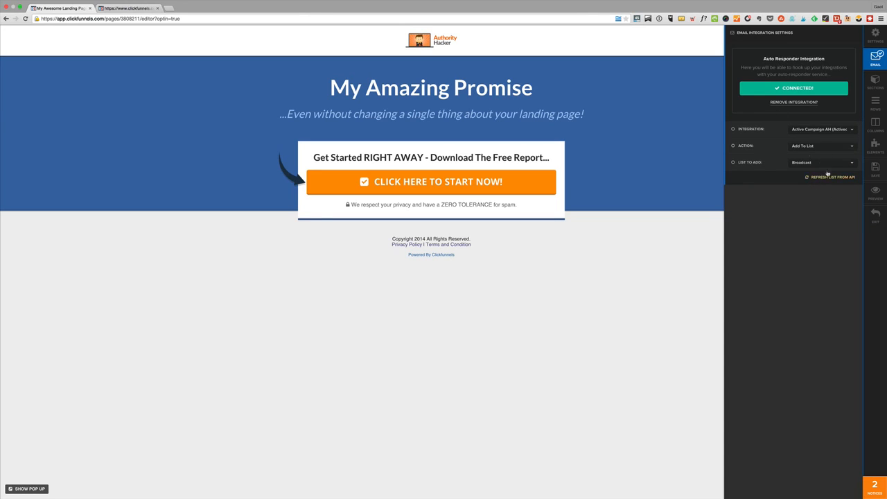
click(660, 167)
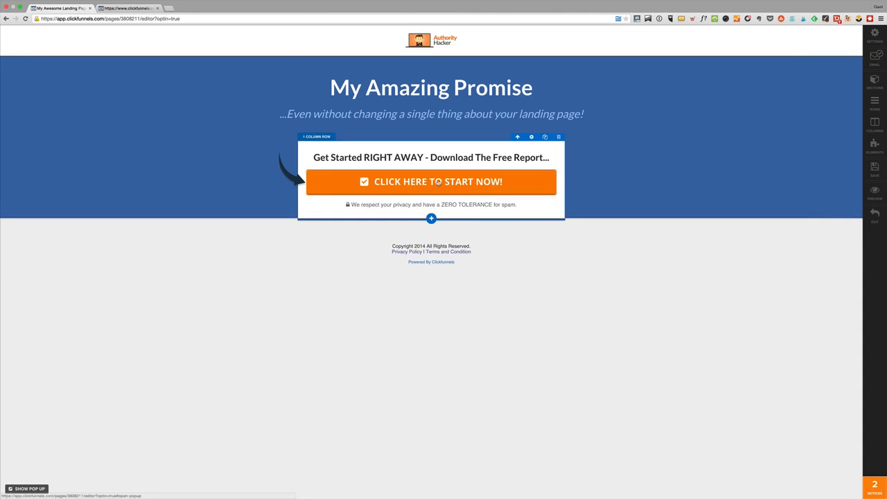
Save the squeeze page and open its live preview
click(875, 167)
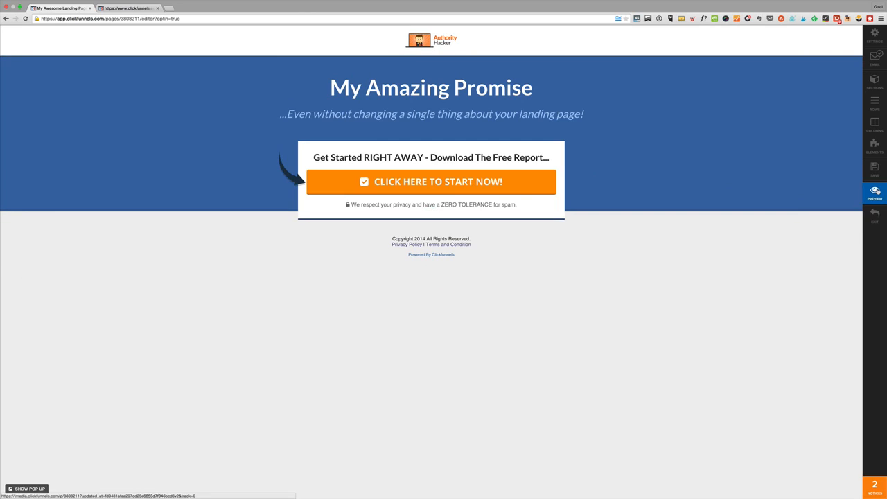
click(875, 192)
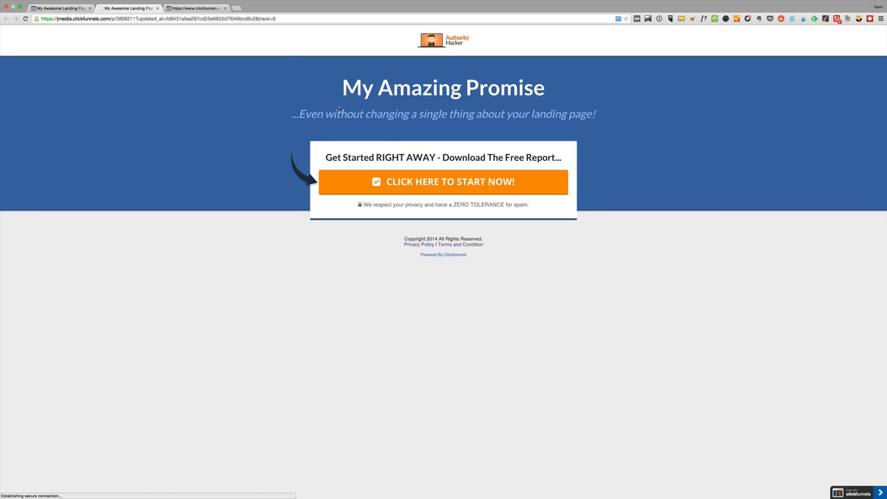
double_click(537, 60)
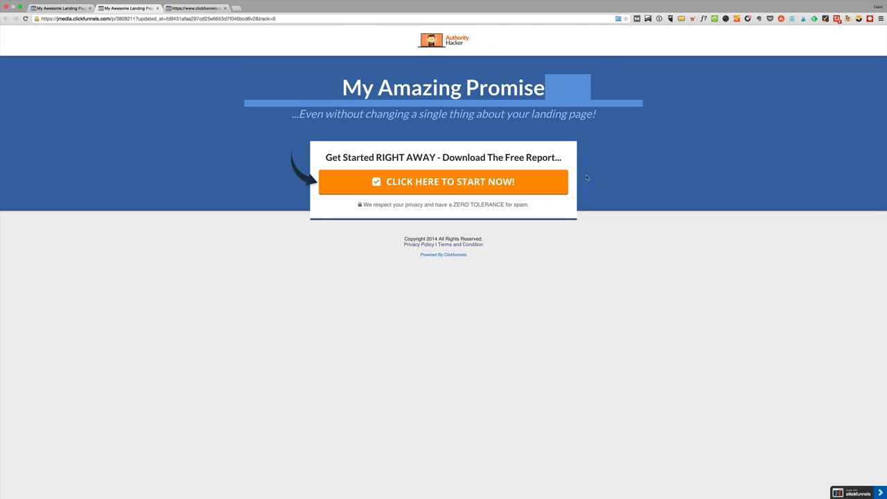
Open the preview's sign-up pop-up, enter the subscriber's name and submit the form as a test opt-in
click(455, 184)
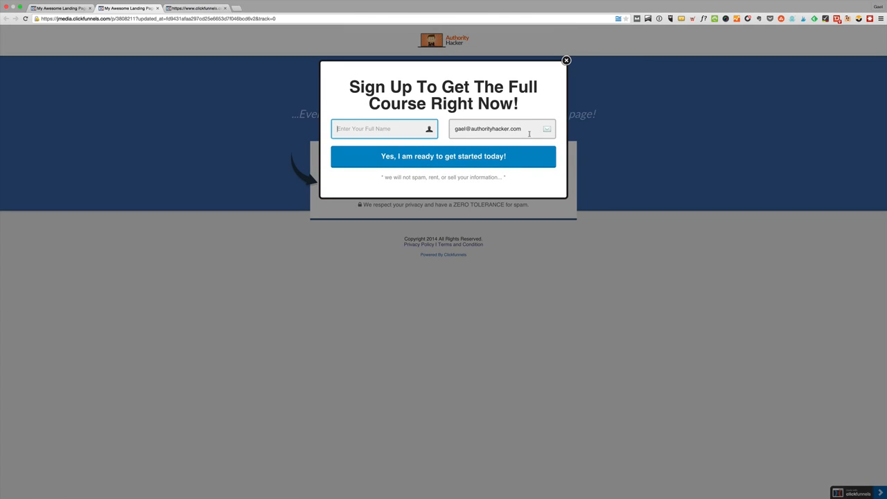
text(Gael)
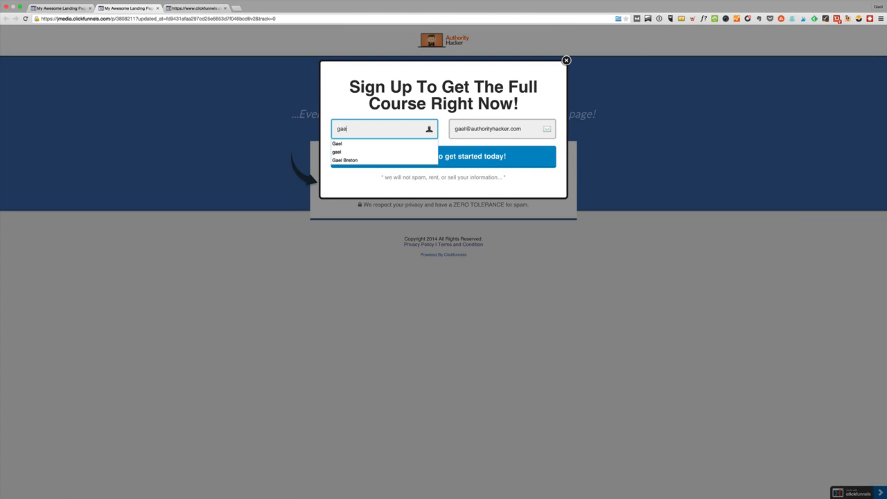
key(Down)
key(Tab)
key(Return)
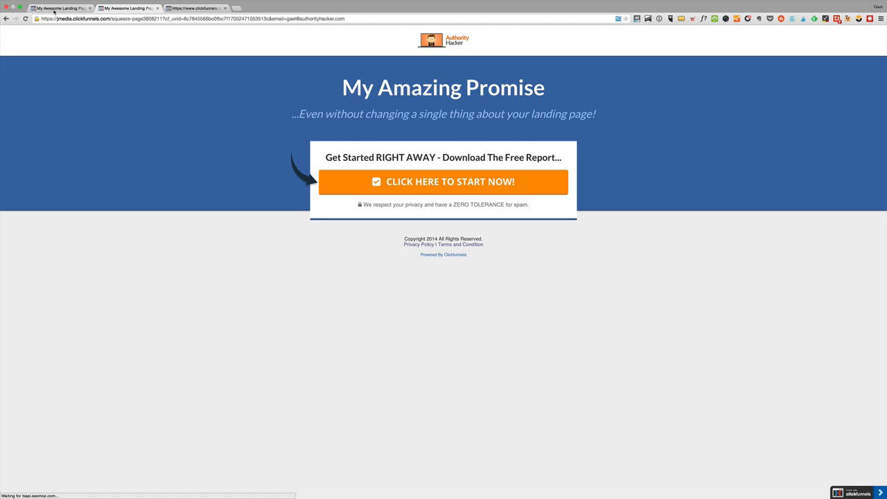
Exit the squeeze page editor to the funnel overview and open the template choices for the Sales Page
click(58, 8)
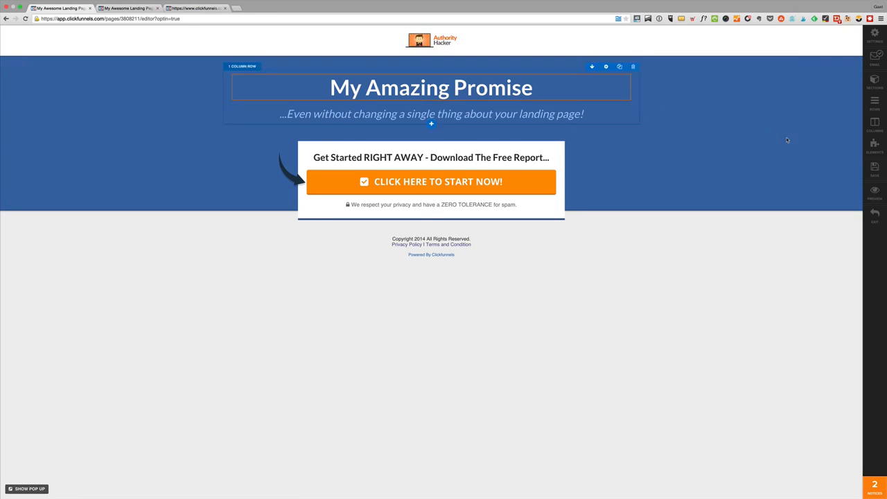
click(875, 216)
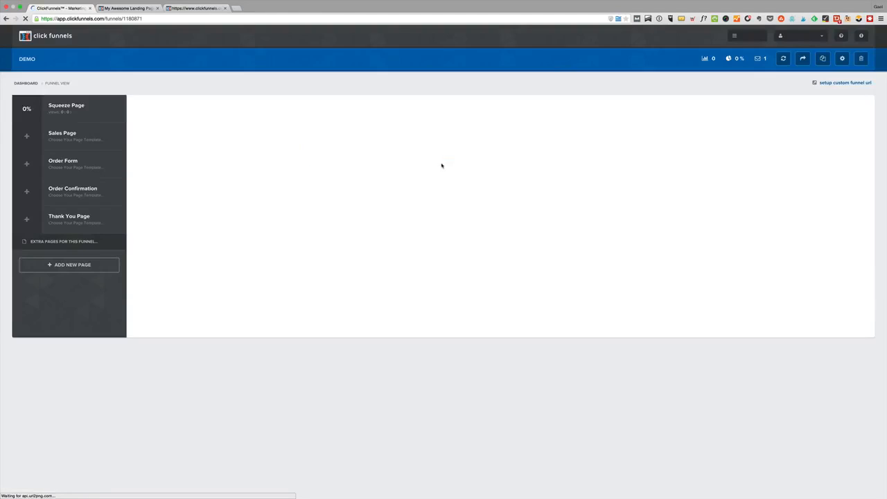
click(67, 139)
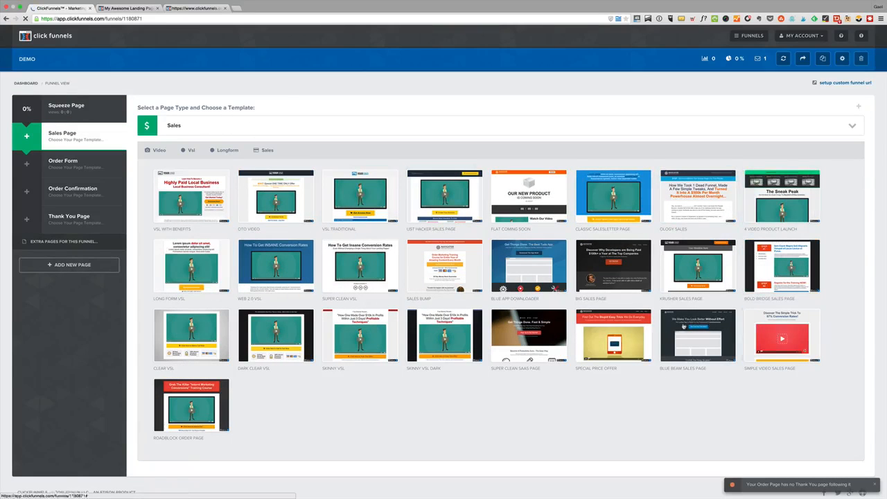
Preview the Super Clean SaaS Page template from top to bottom and return to the sales template gallery
mouse_move(631, 325)
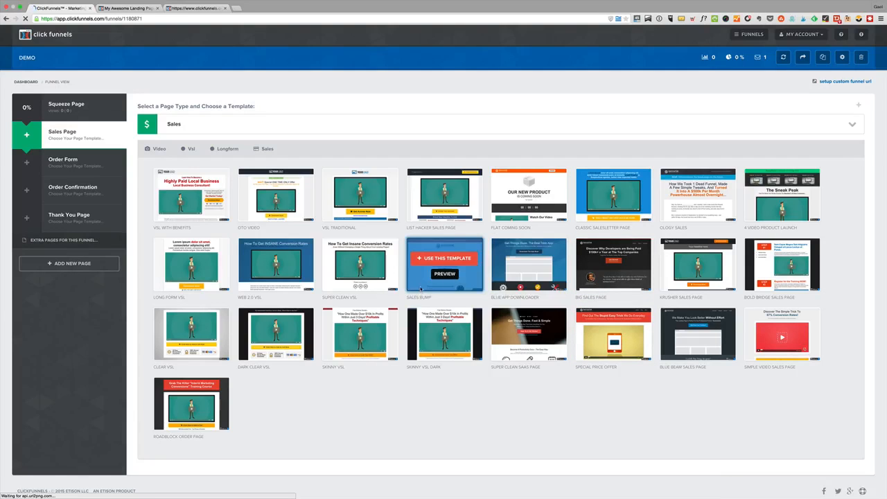
scroll(423, 287, down, 1)
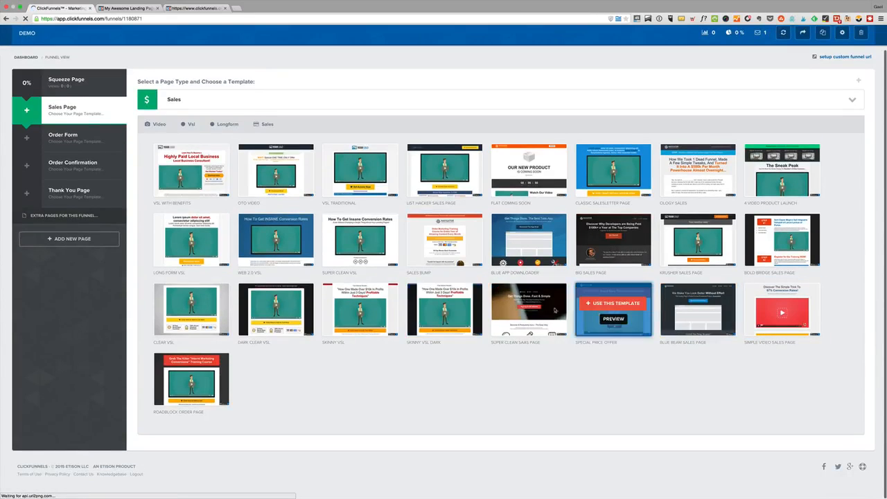
click(529, 319)
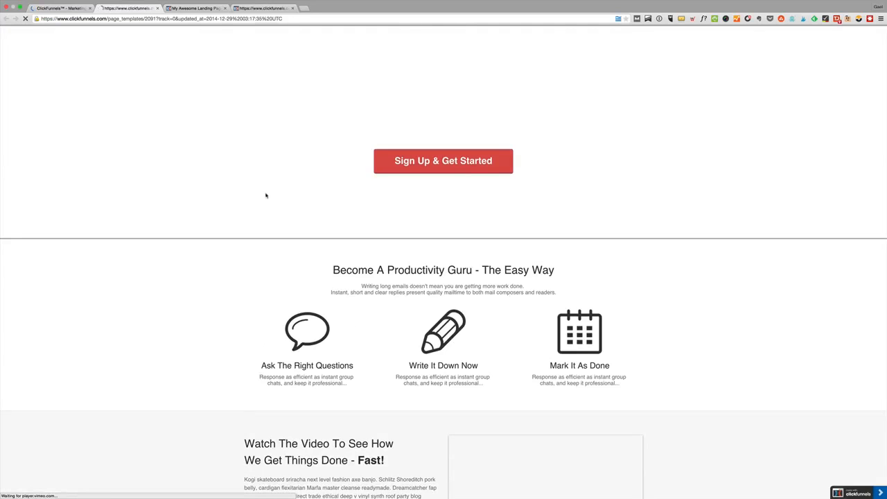
scroll(262, 199, down, 5)
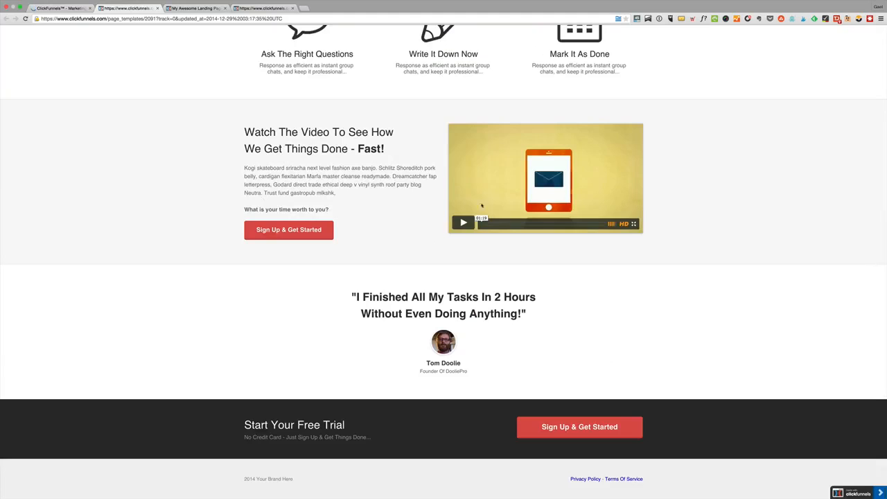
scroll(474, 201, up, 5)
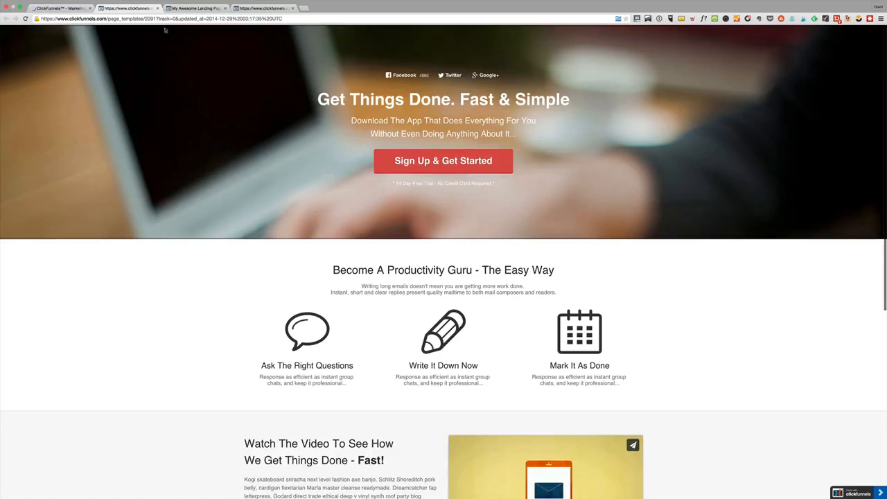
click(60, 7)
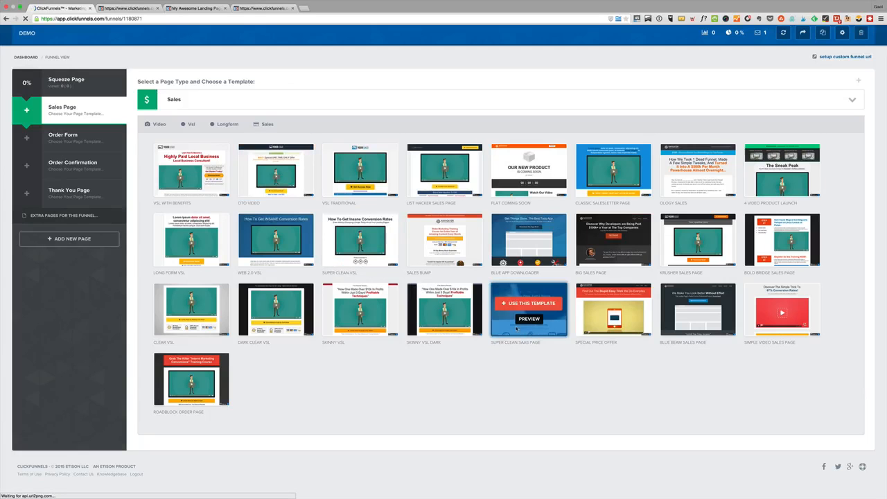
Preview the Web 2.0 VSL template and return to the sales template gallery
scroll(504, 328, up, 1)
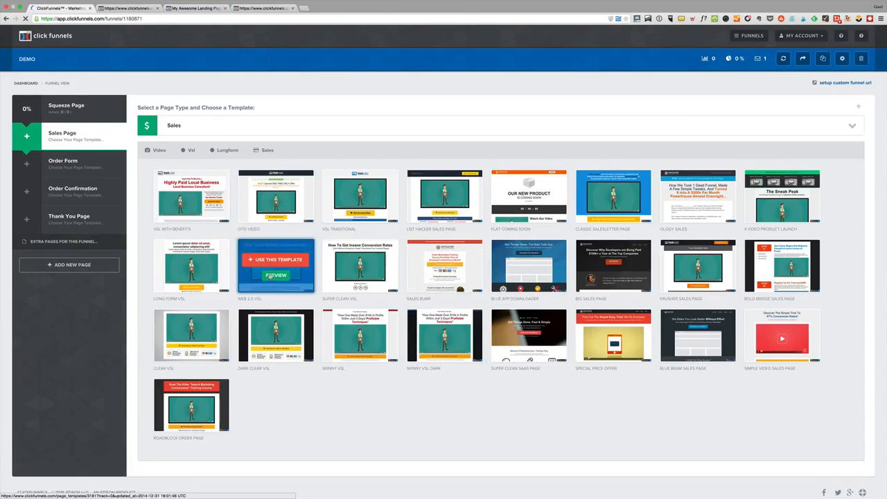
click(273, 275)
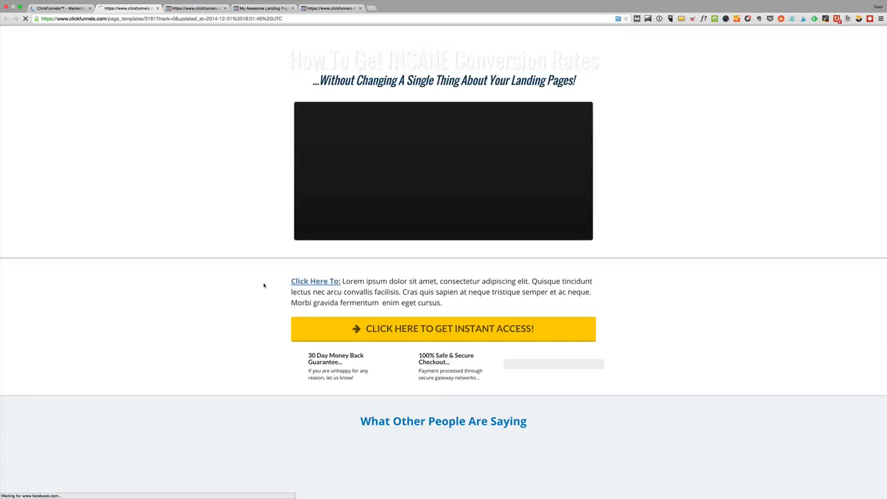
scroll(280, 293, down, 10)
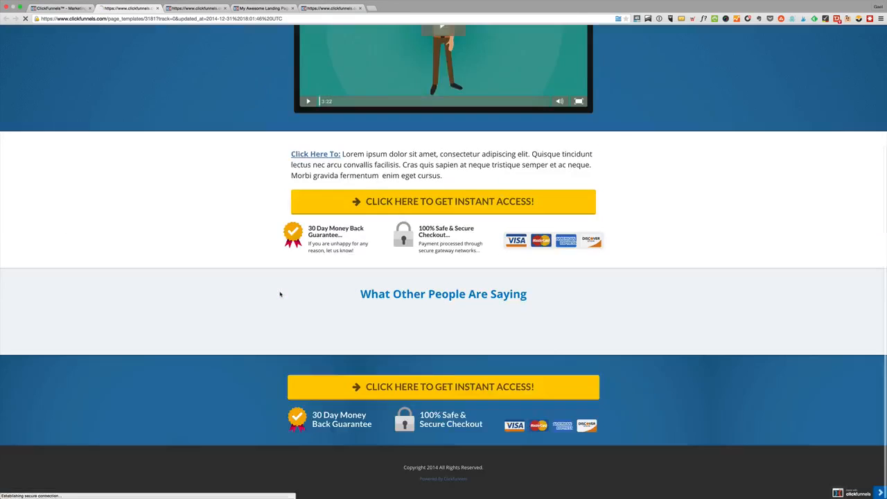
scroll(280, 293, up, 10)
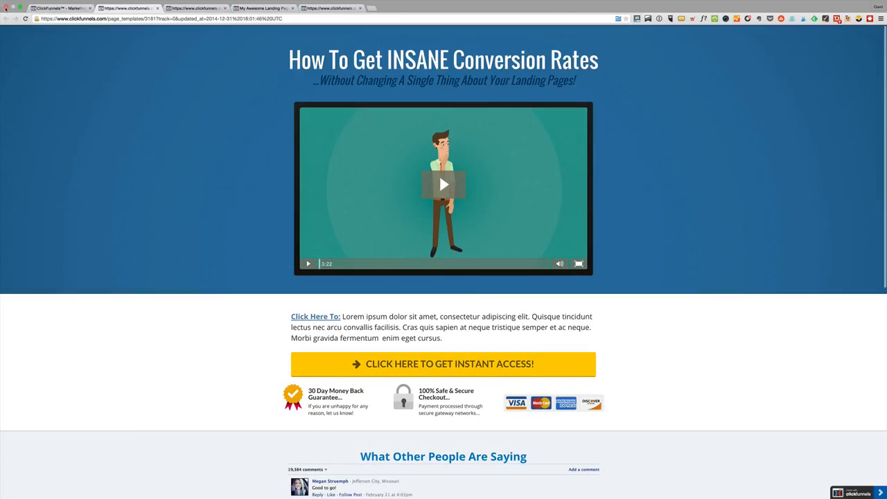
click(62, 8)
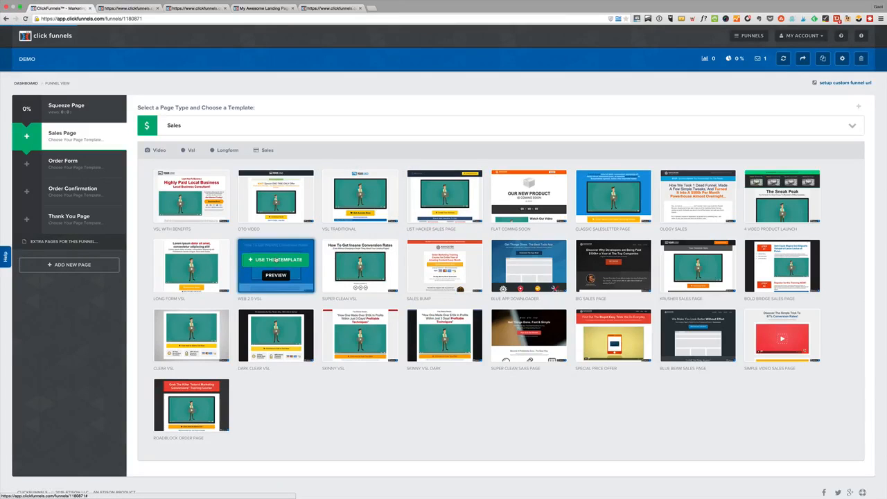
Apply the Web 2.0 VSL template to the Sales Page and open the page in the editor to look it over
click(277, 259)
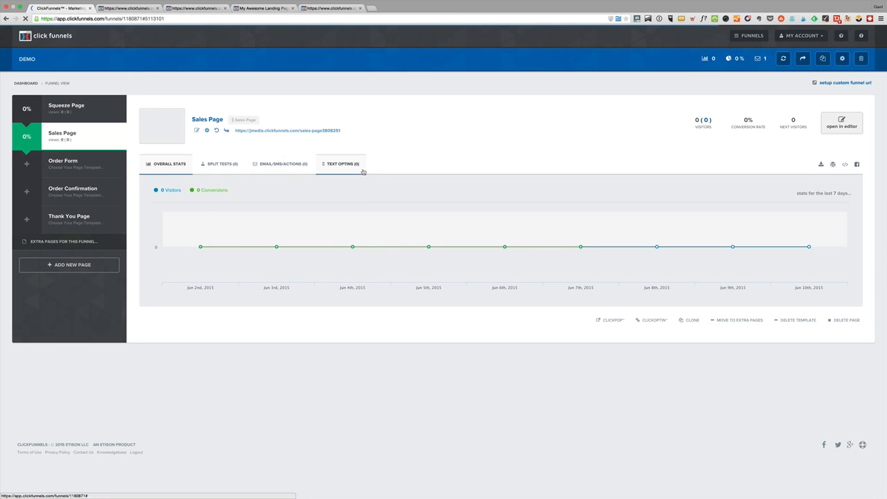
click(169, 165)
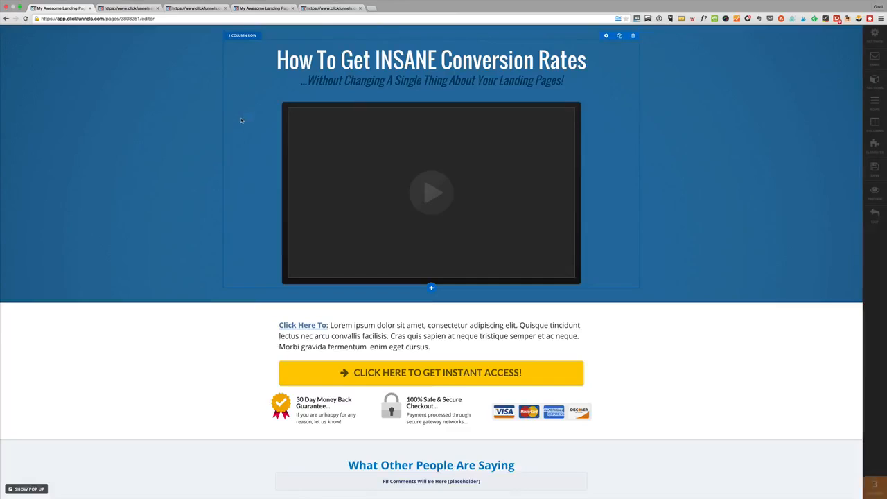
scroll(529, 346, down, 3)
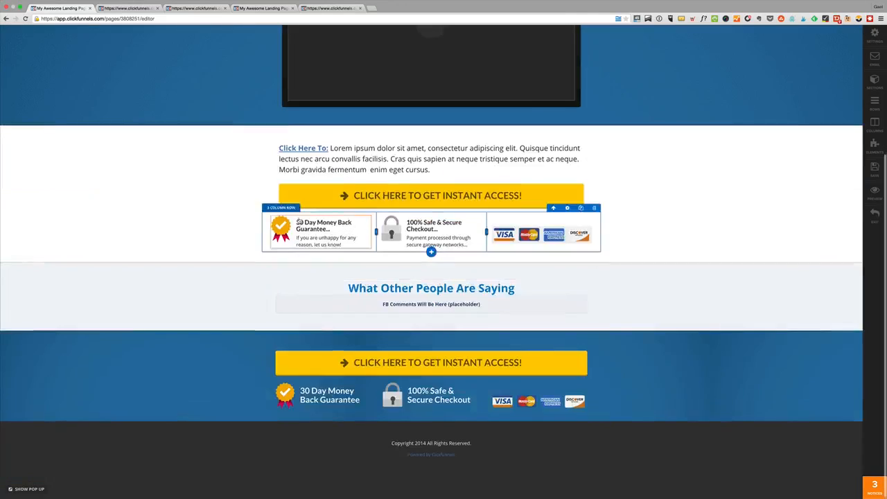
scroll(527, 186, up, 3)
Review the video element's available video types and its custom embed code, and close its settings
click(487, 187)
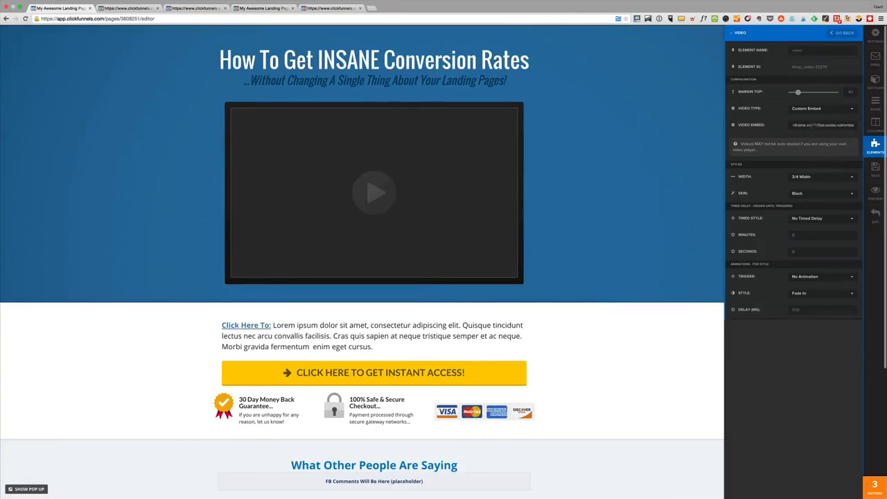
click(801, 108)
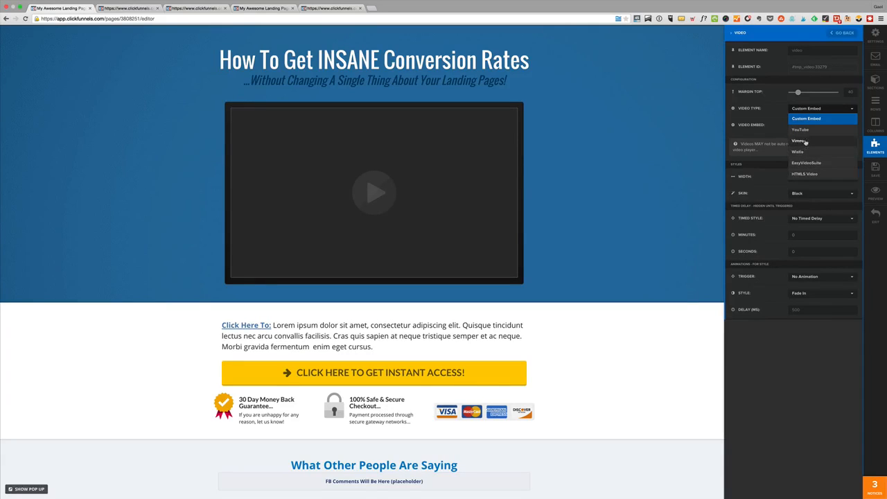
click(801, 120)
triple_click(800, 127)
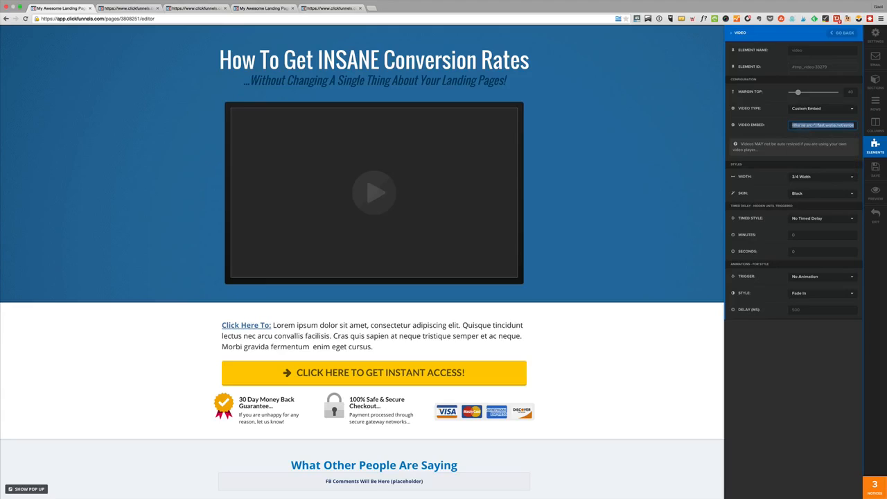
click(838, 180)
click(555, 132)
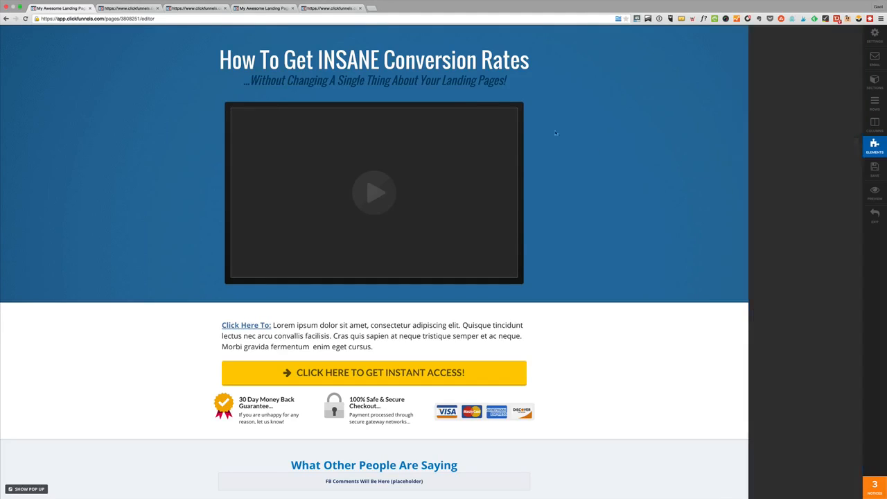
Set the video type of the sales page's video element to Vimeo
click(389, 148)
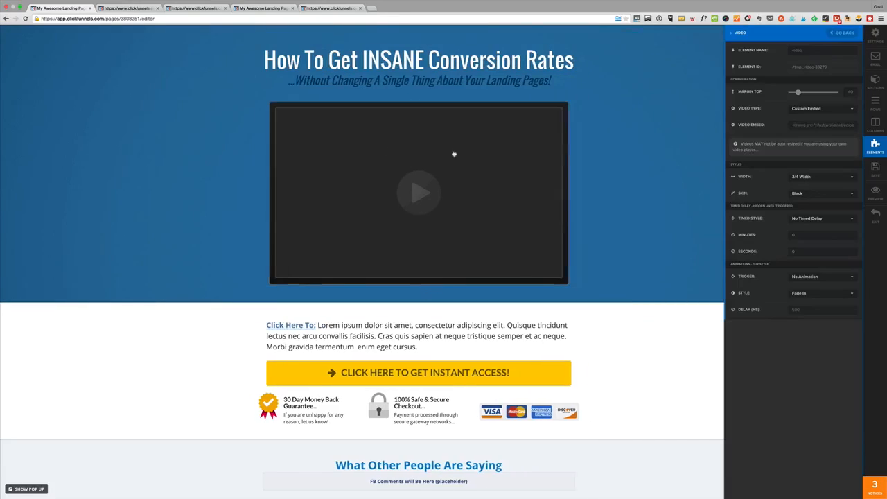
click(806, 109)
click(803, 140)
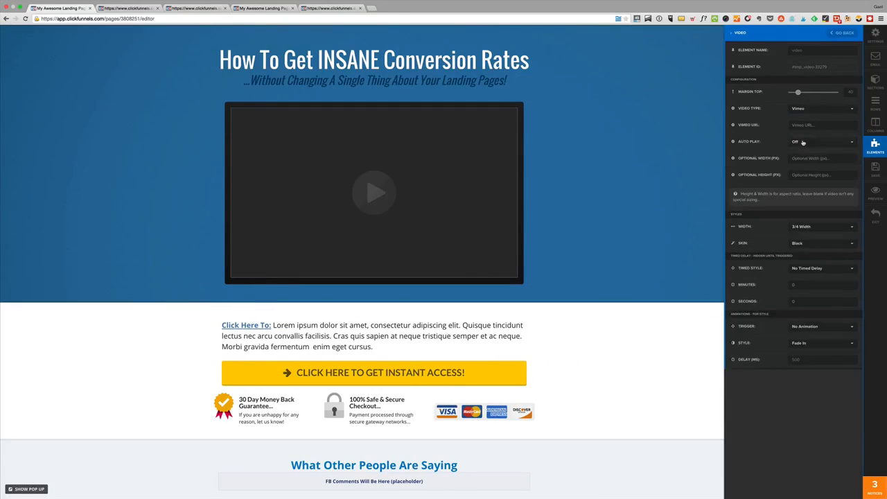
Review the autoplay options and the YouTube settings of the sales page's video element, and set its video type to Wistia
click(825, 143)
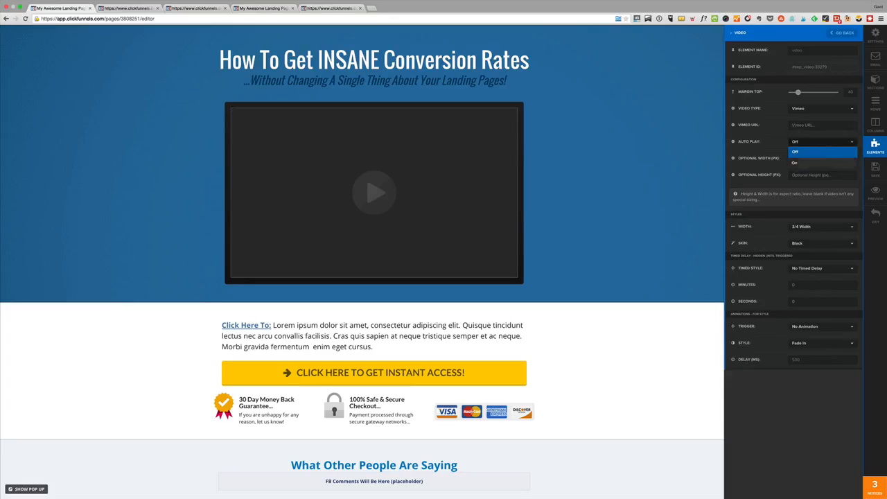
click(807, 110)
click(804, 130)
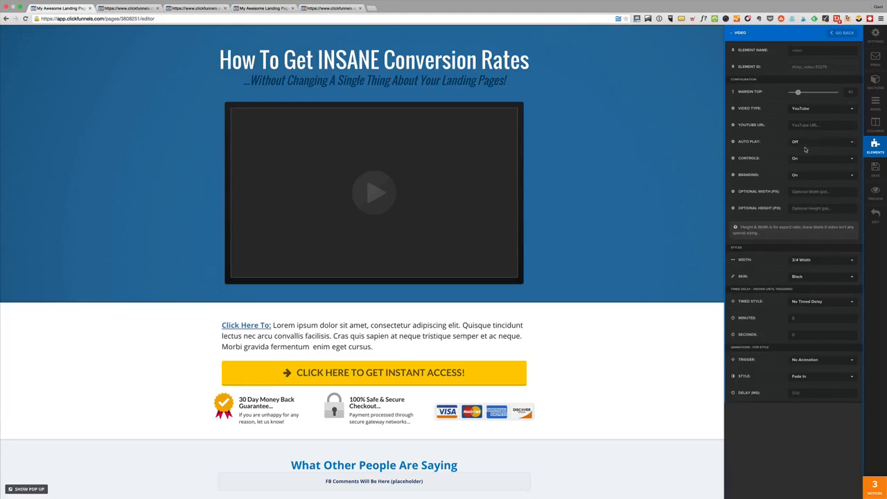
click(795, 111)
click(812, 153)
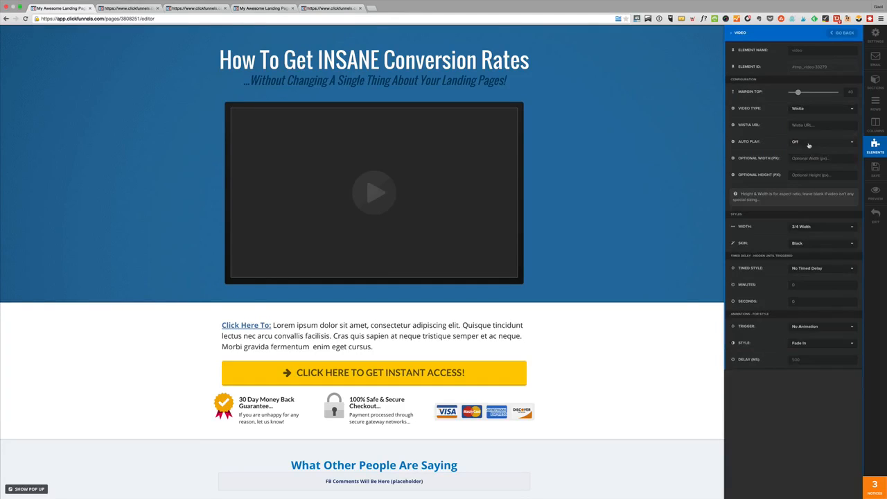
click(808, 144)
click(774, 135)
scroll(785, 305, down, 3)
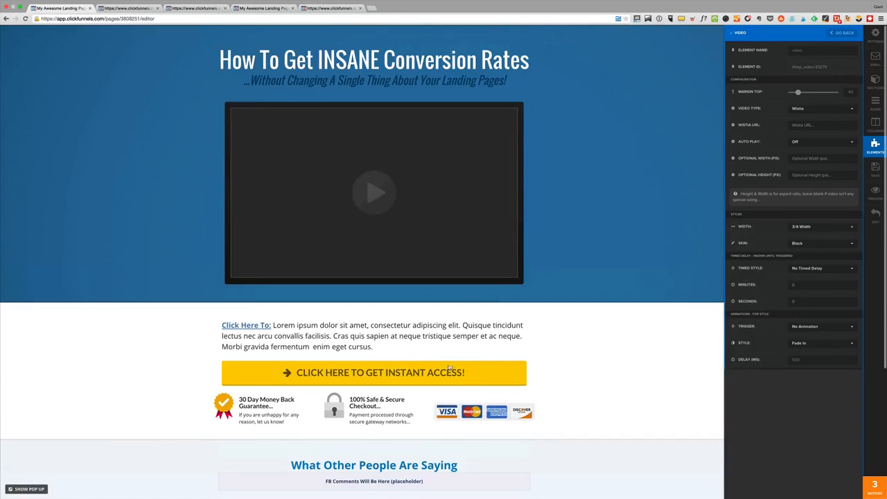
Save the sales page and exit the editor to the funnel view
click(455, 361)
click(462, 381)
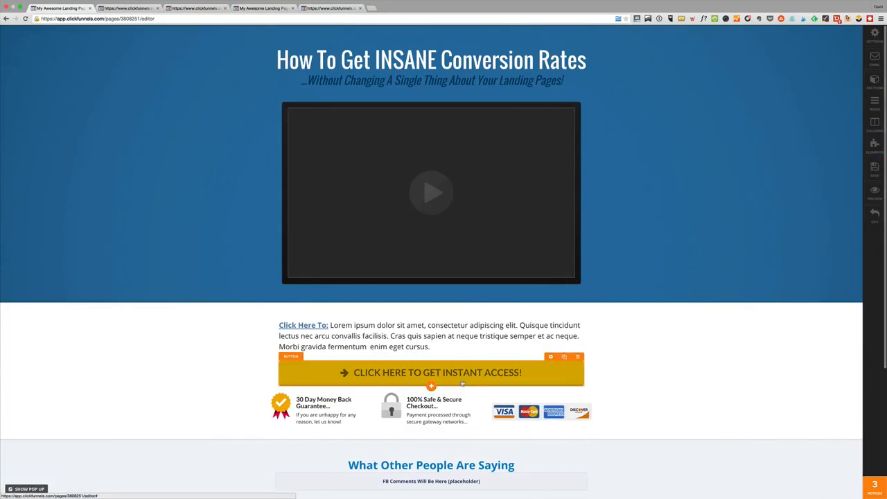
click(617, 197)
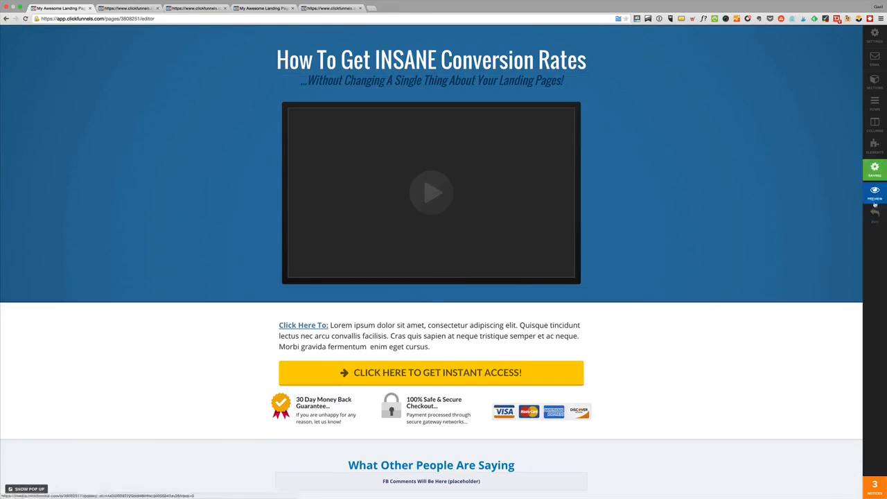
scroll(675, 342, down, 3)
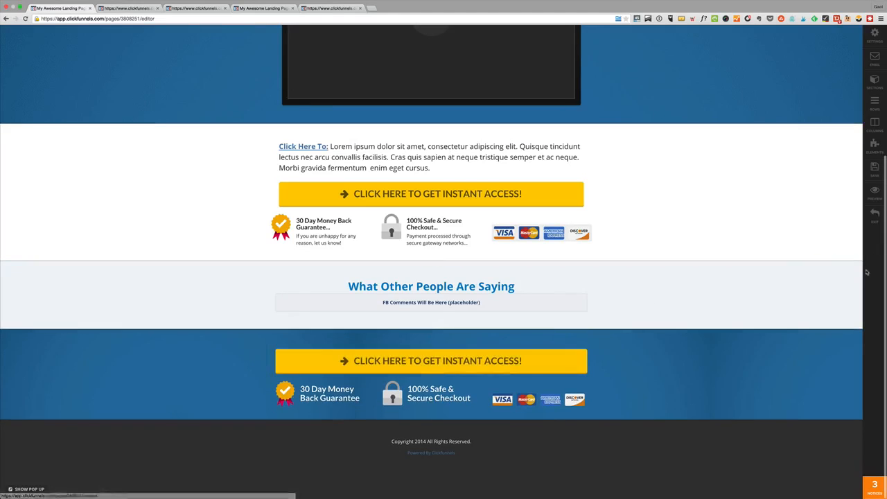
click(875, 212)
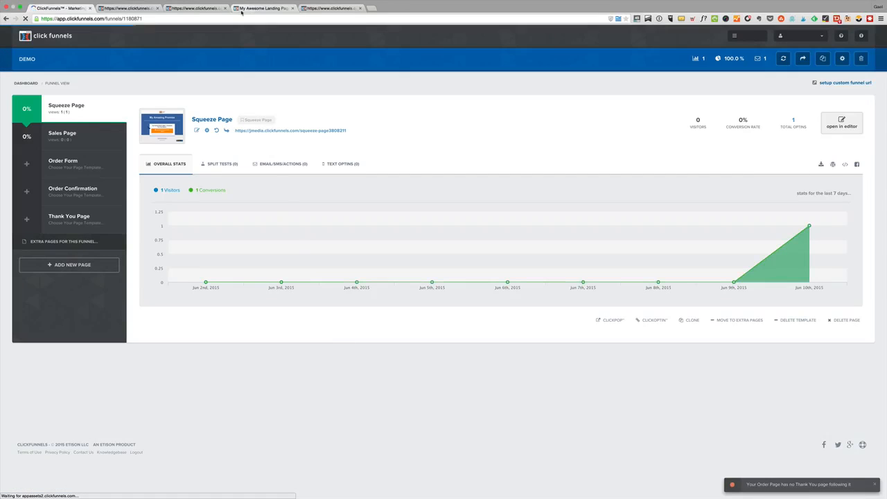
Assign templates to the remaining pages: Skinny Order Form to Order Form, the confirmation template to Order Confirmation, Simple Download Page to Thank You Page
click(82, 168)
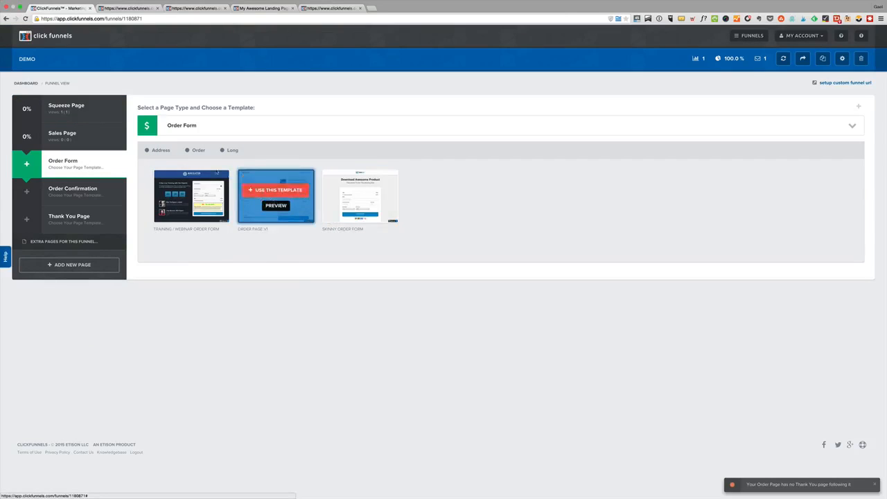
click(346, 191)
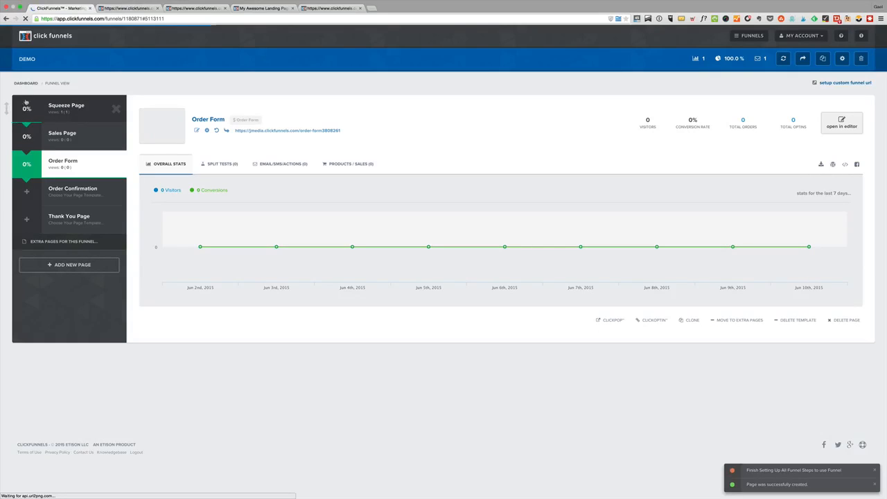
click(62, 193)
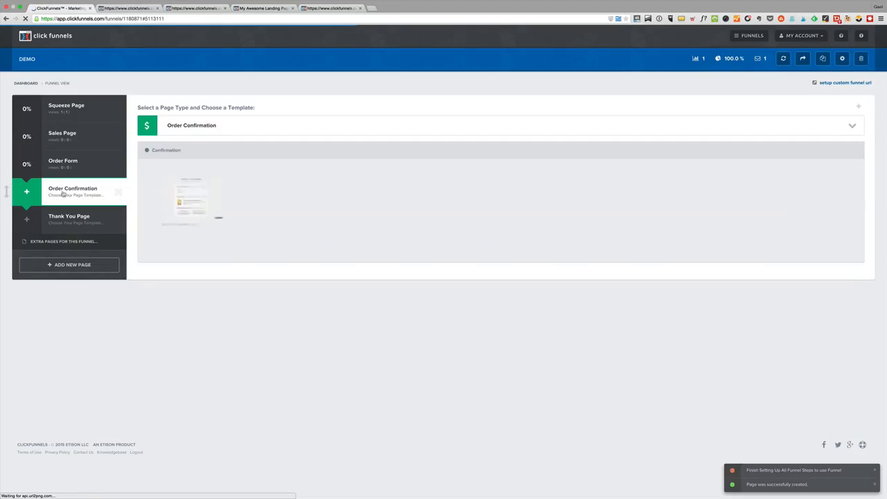
click(203, 191)
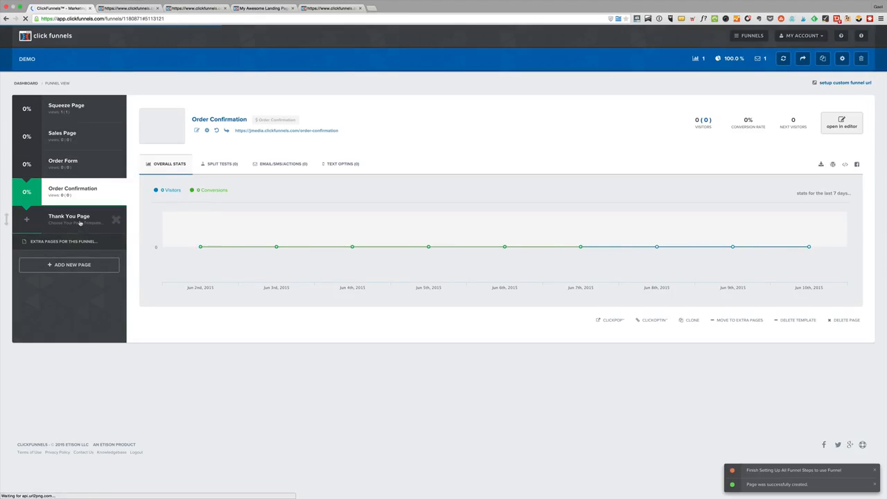
click(80, 223)
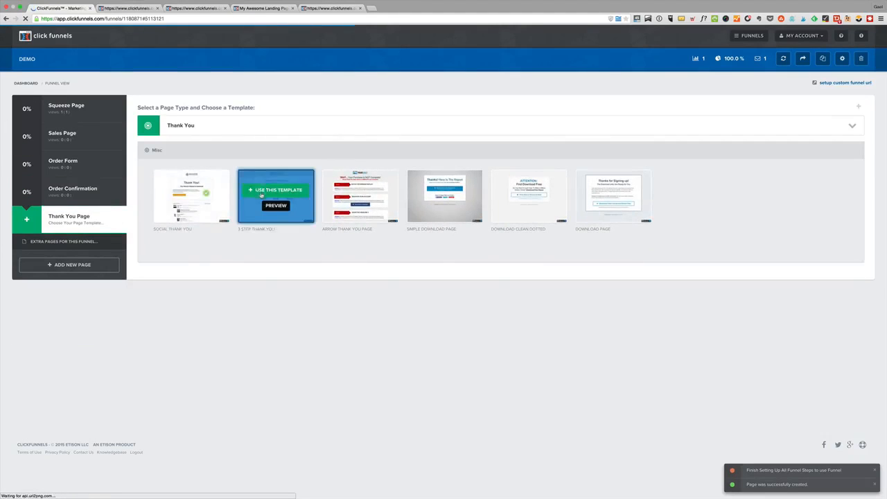
click(442, 190)
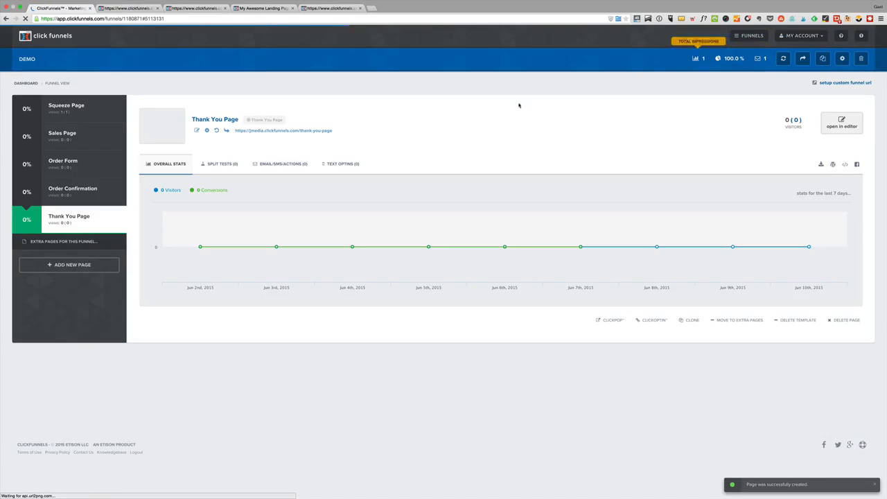
Test the live Squeeze Page by submitting its opt-in popup, and look over the sales page that follows
click(68, 111)
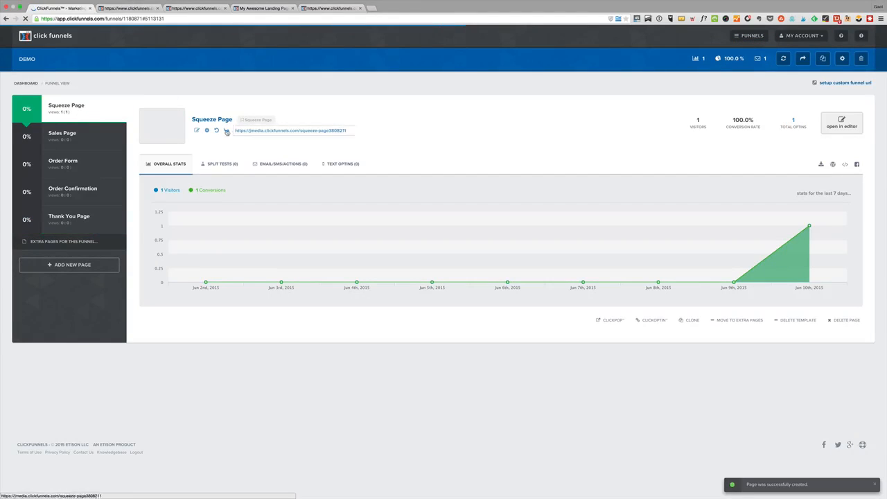
click(226, 130)
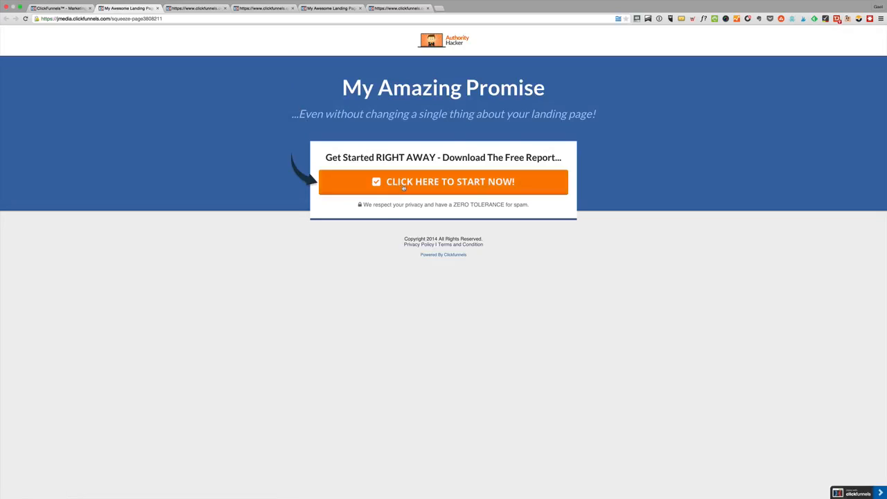
click(390, 175)
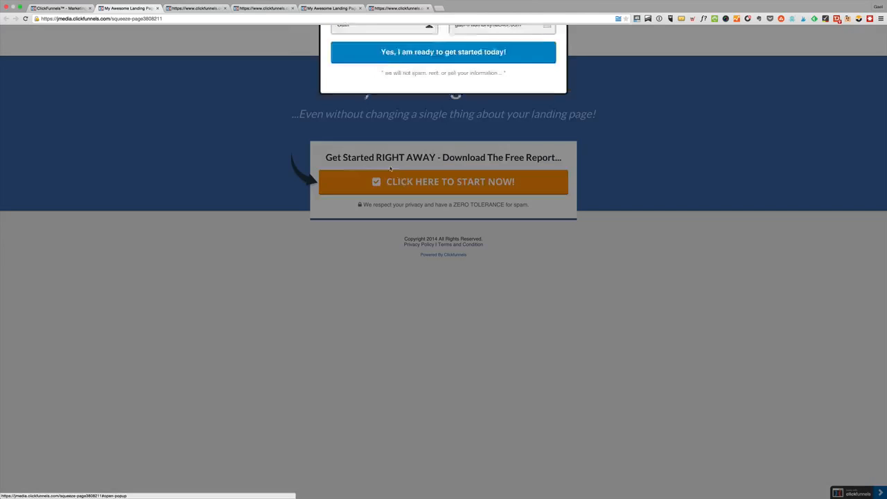
click(363, 128)
click(475, 151)
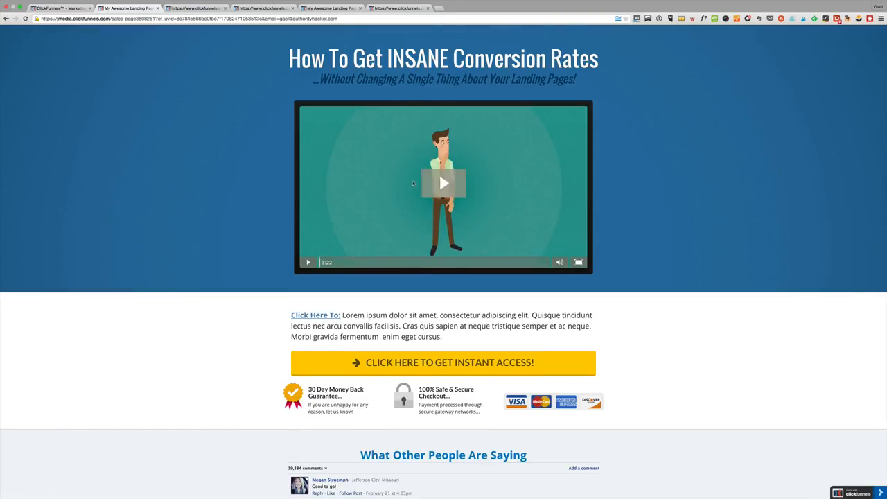
scroll(413, 183, down, 10)
scroll(443, 238, up, 10)
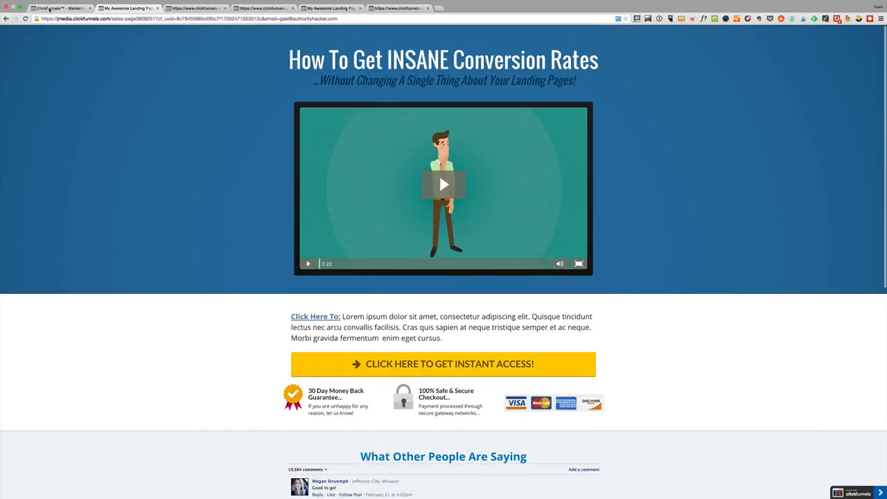
Create a split test for the Squeeze Page from the Free Report Optin template, named Squeeze Page, and view its split tests
click(50, 9)
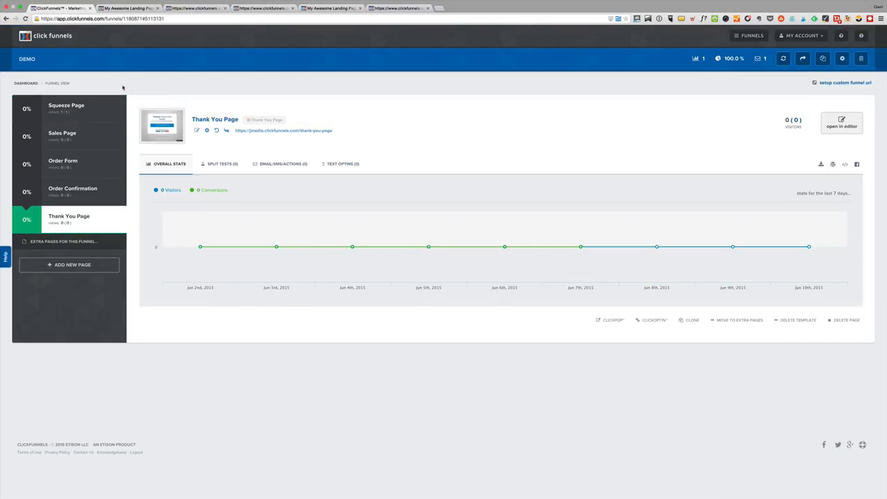
click(82, 111)
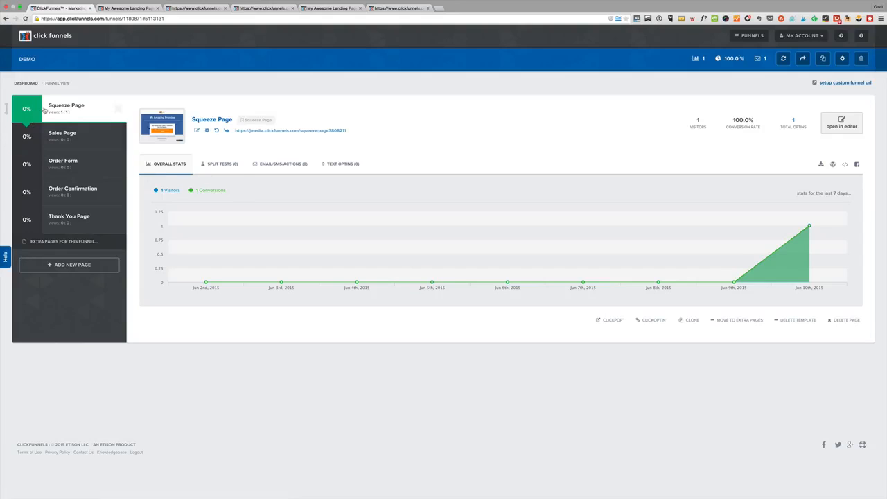
click(210, 165)
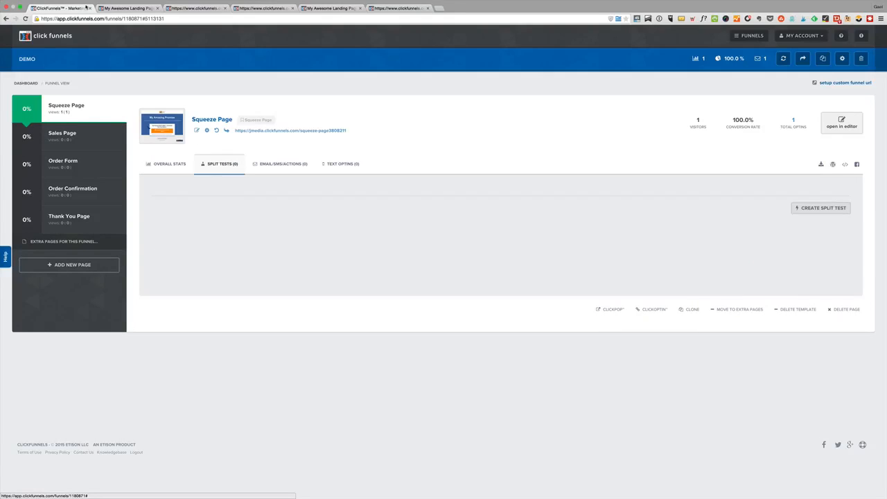
click(807, 212)
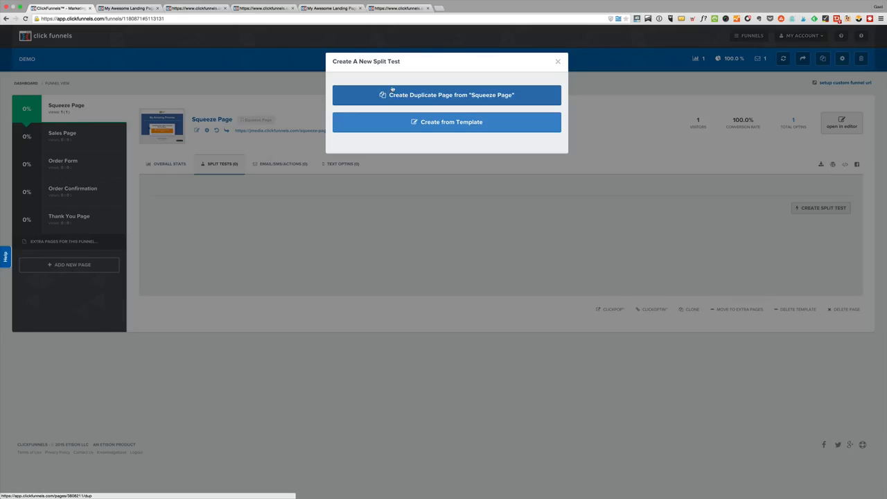
click(443, 123)
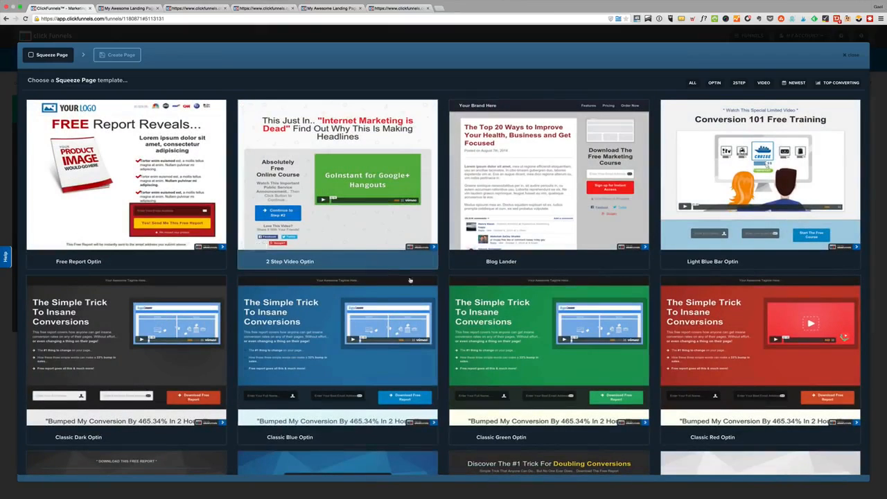
click(151, 173)
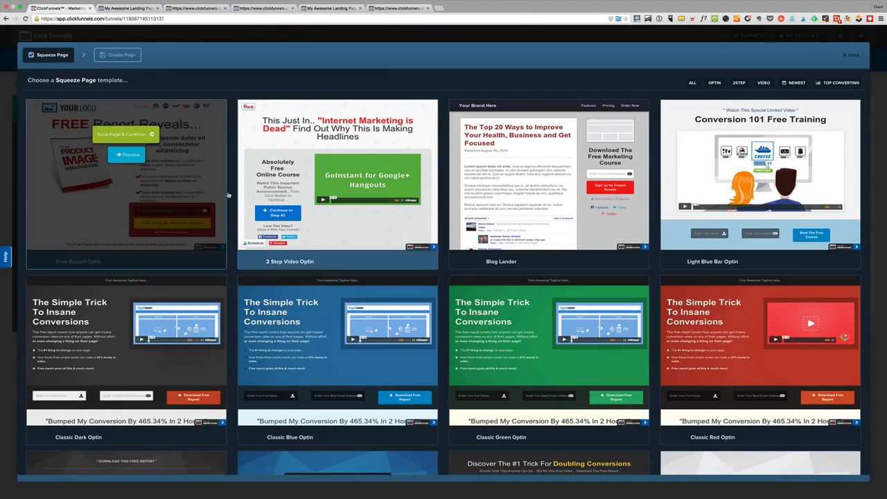
click(139, 134)
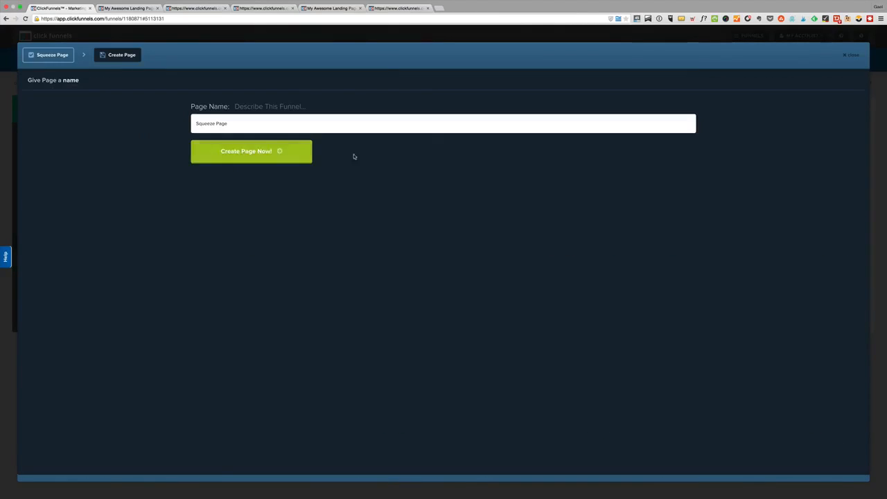
click(242, 160)
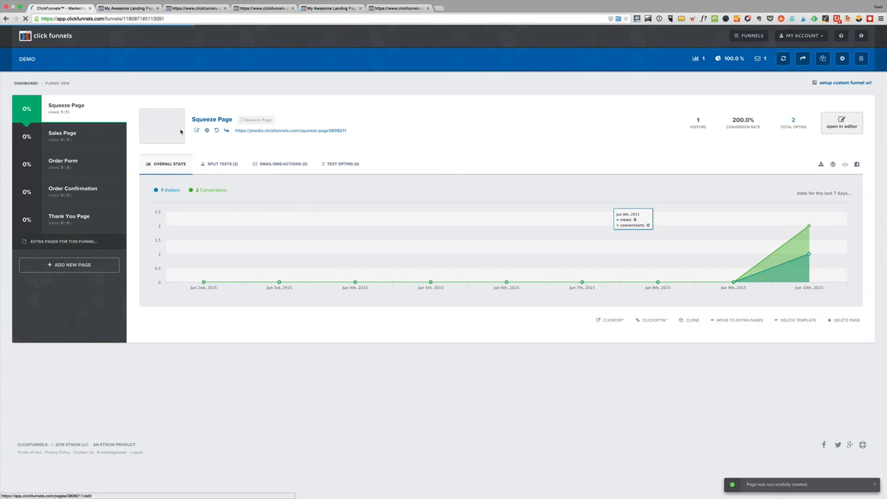
click(219, 163)
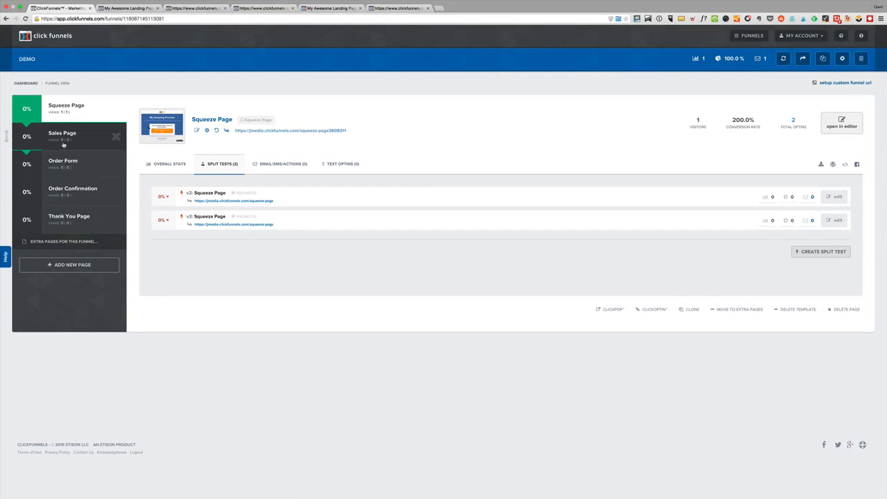
Start a new product for the Order Form with Stripe as its billing integration
click(63, 164)
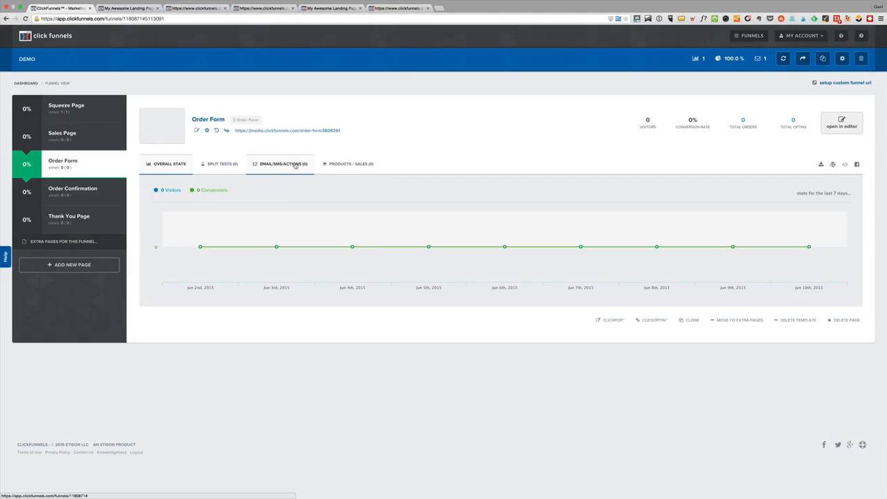
click(337, 164)
click(827, 208)
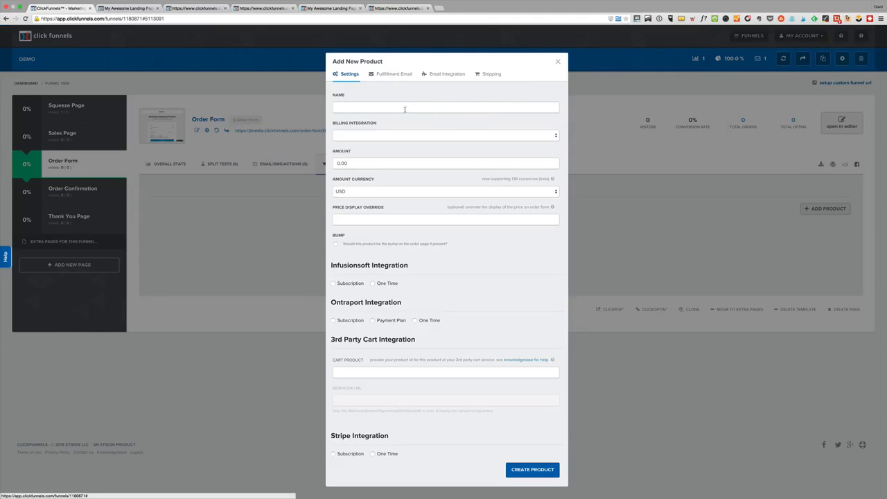
click(392, 136)
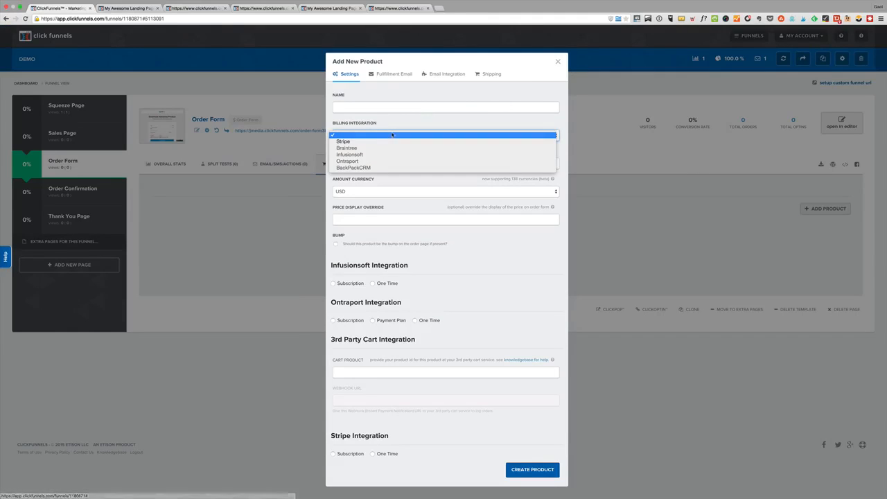
click(346, 142)
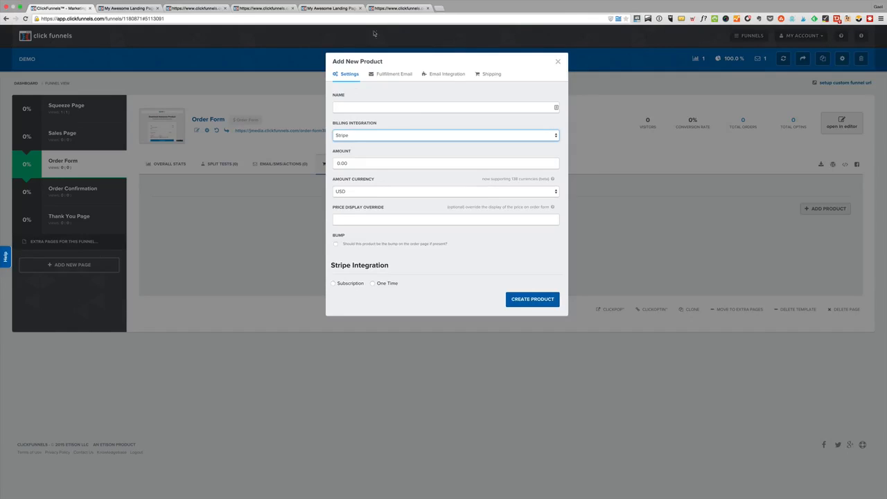
Set the new product's amount to 20.00 in USD and name it My Product
click(335, 164)
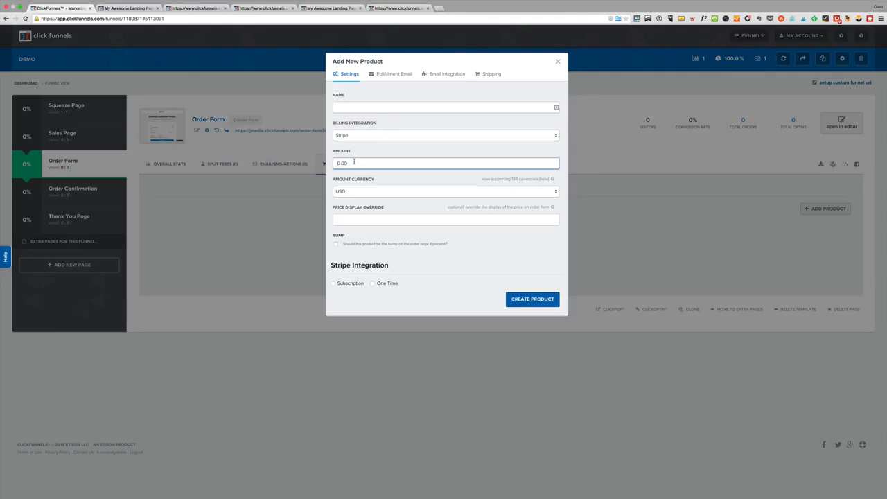
click(359, 194)
click(361, 192)
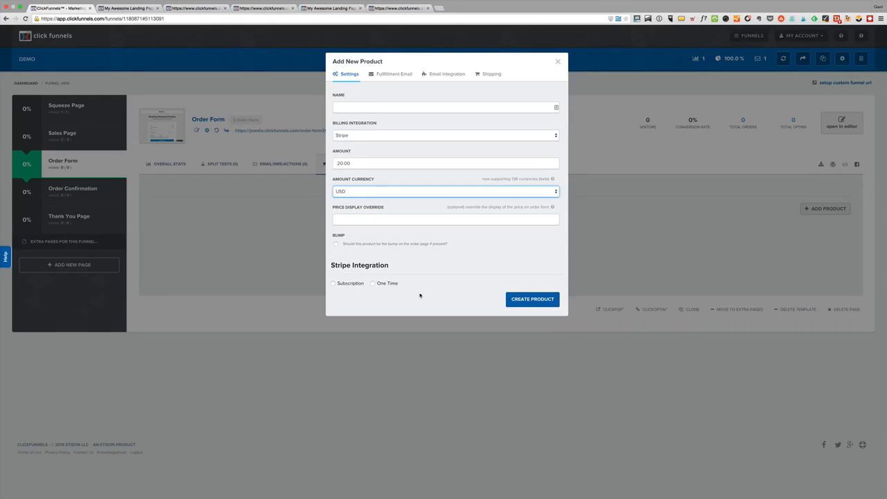
click(378, 109)
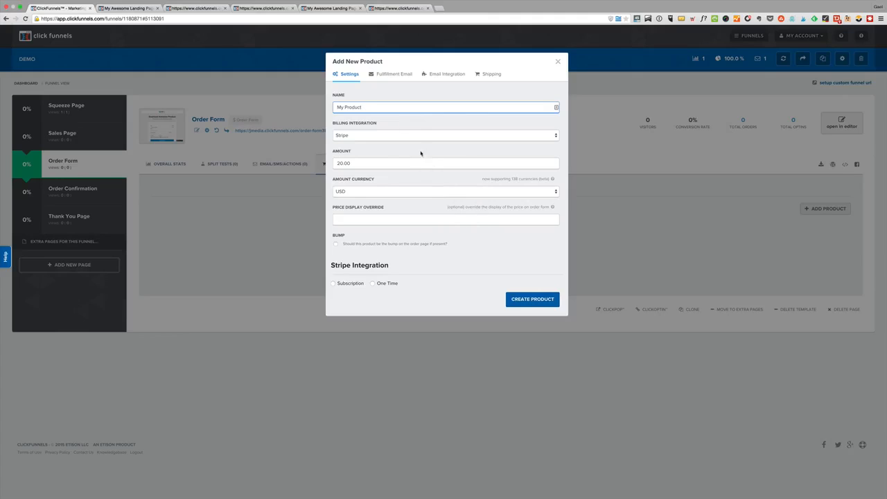
Create My Product as a one-time Stripe purchase whose Activecampaign email integration adds buyers to the [DYL]DYL Buy list
click(389, 282)
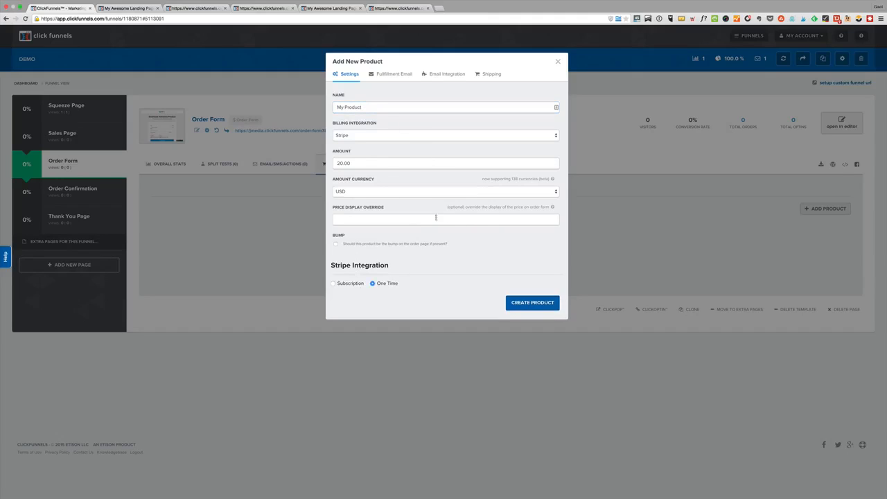
click(456, 77)
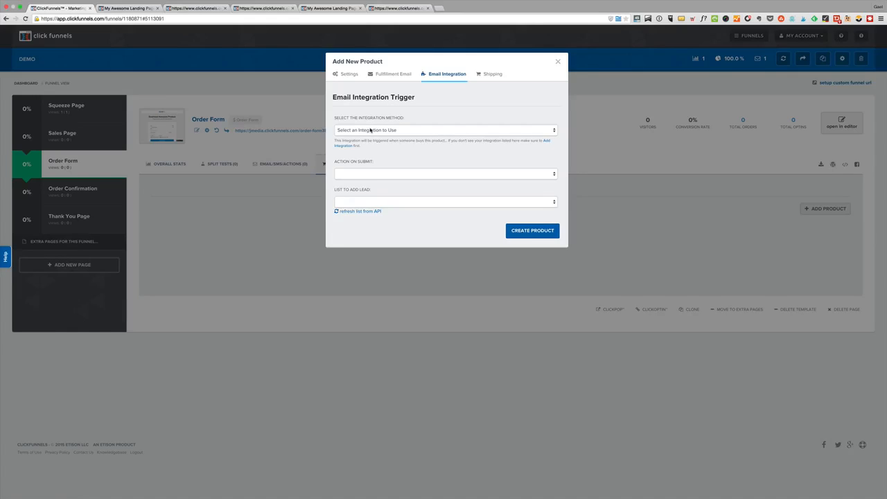
click(370, 129)
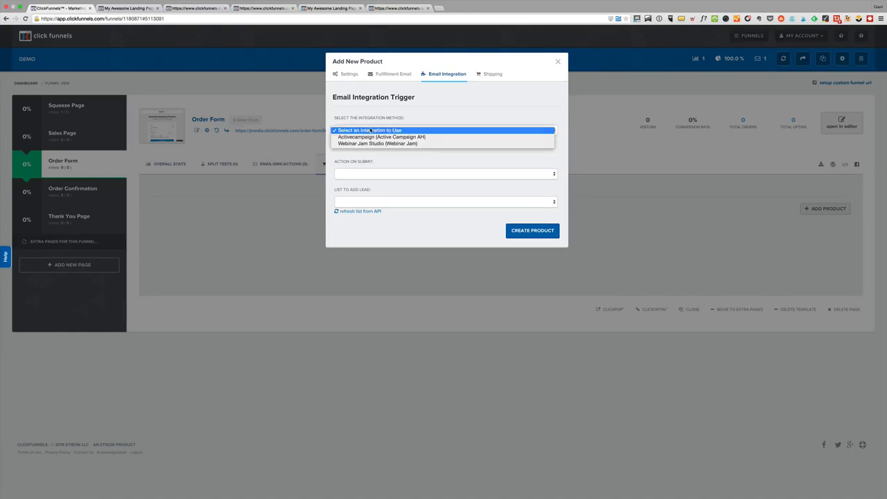
click(370, 138)
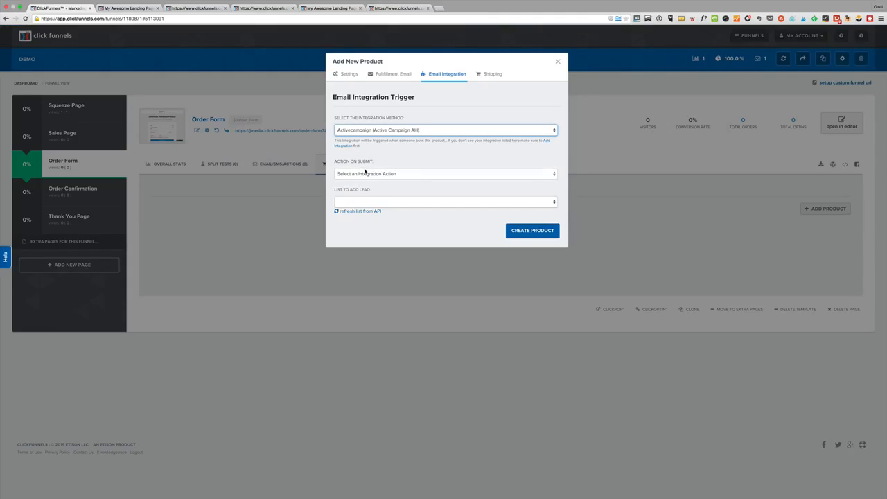
click(366, 174)
click(365, 181)
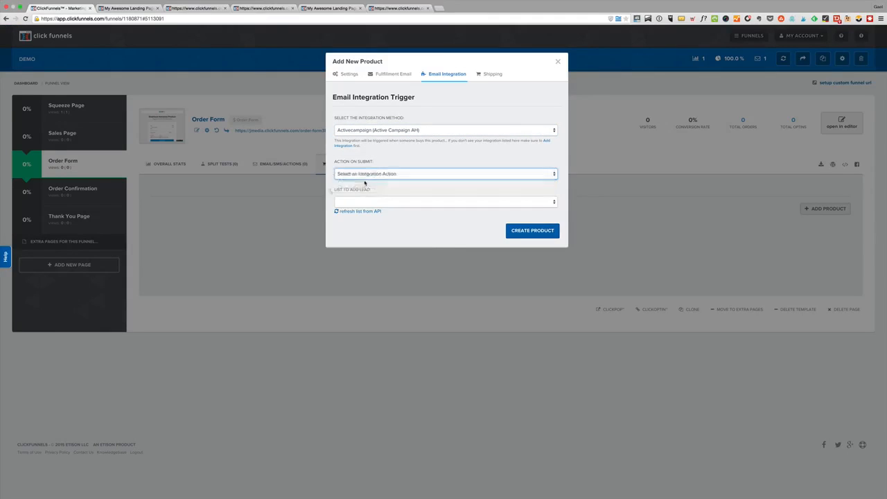
click(363, 201)
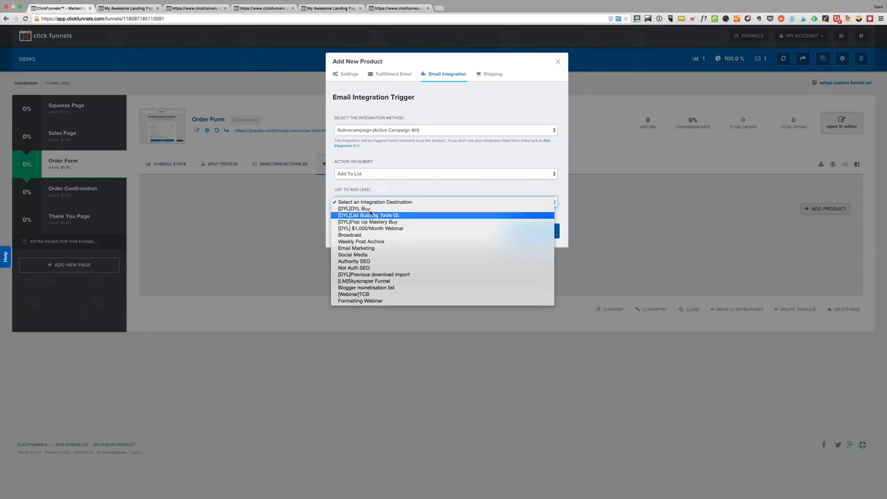
click(373, 210)
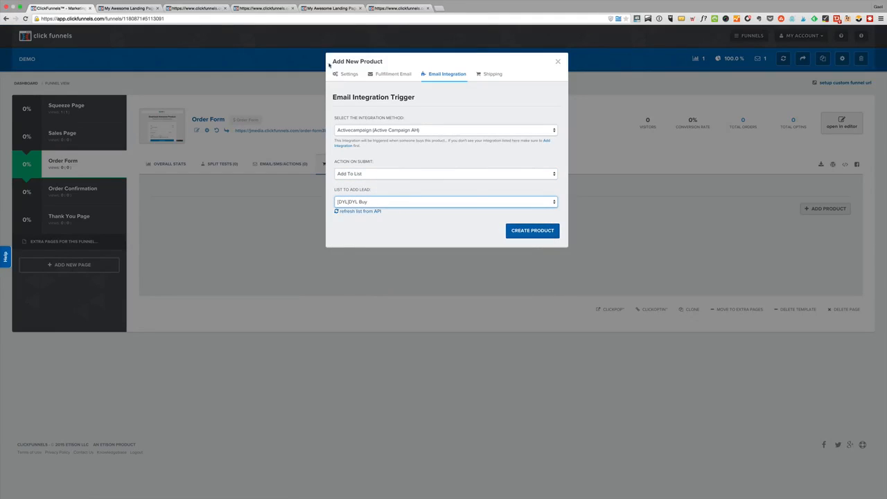
click(528, 233)
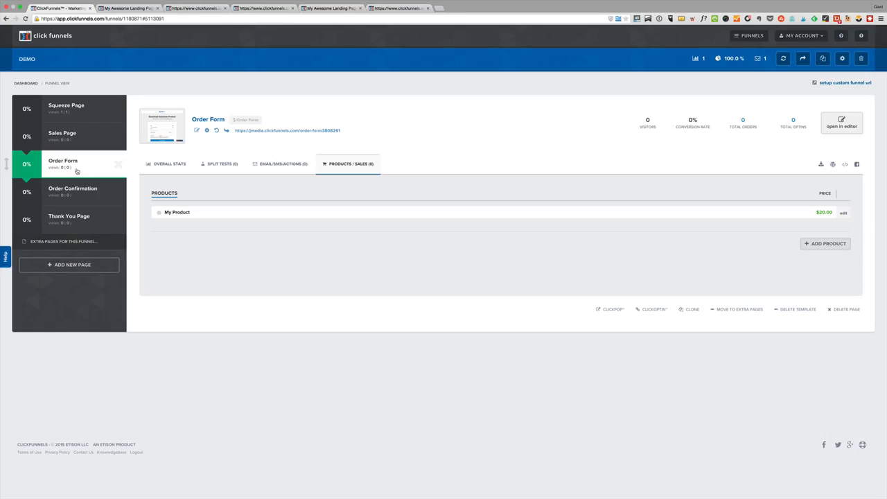
Add a new page named OTO to the funnel
click(52, 271)
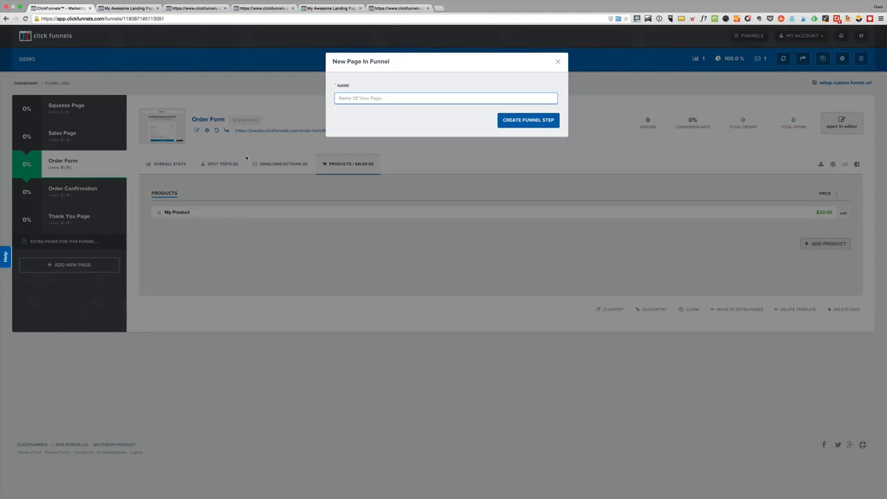
text(OTO)
click(528, 120)
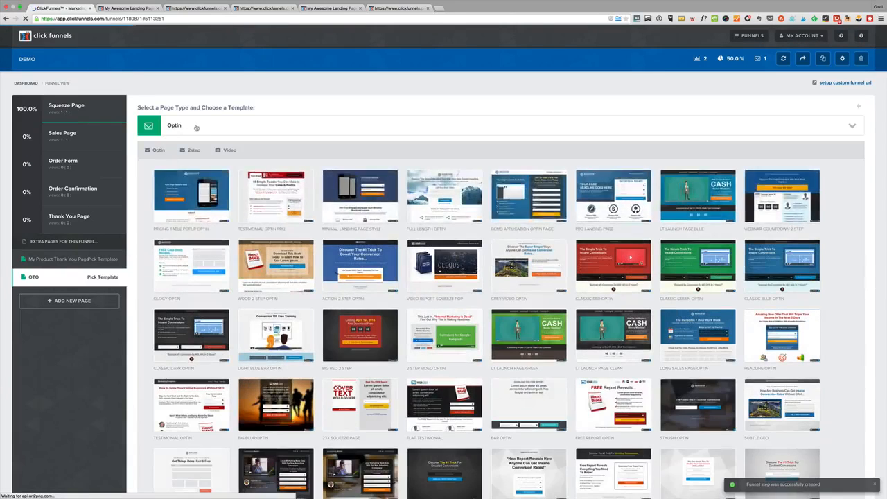
Set the OTO page's type to OTO Page and apply the OTO Video template
click(196, 127)
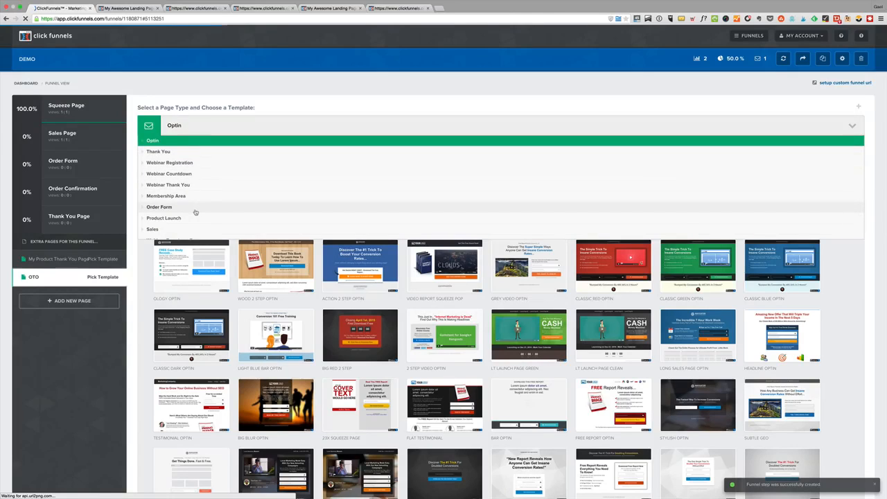
scroll(194, 212, down, 3)
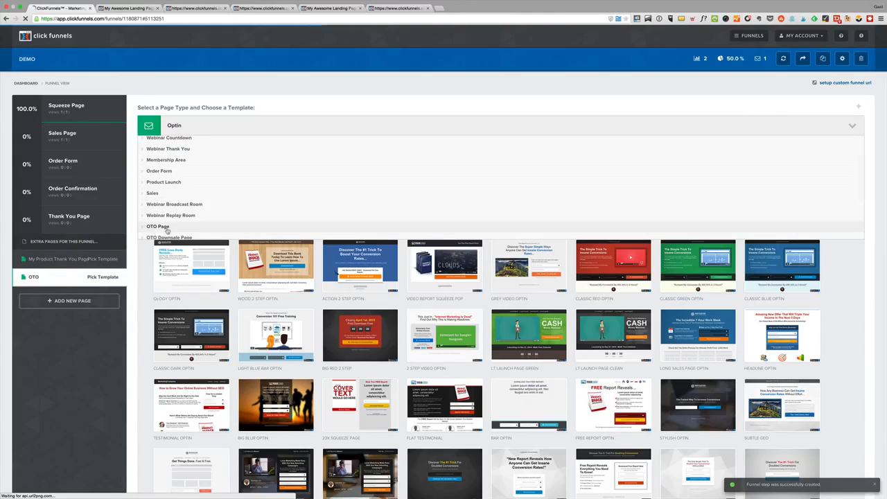
scroll(167, 230, down, 2)
click(157, 181)
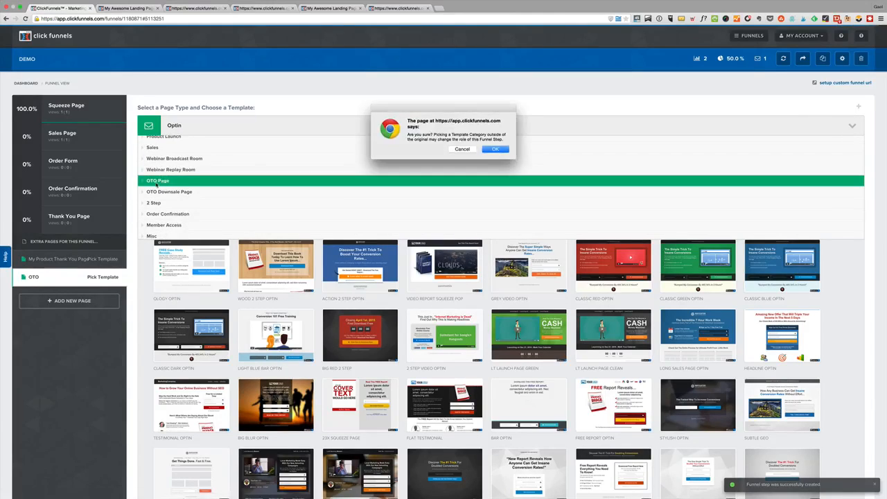
click(489, 149)
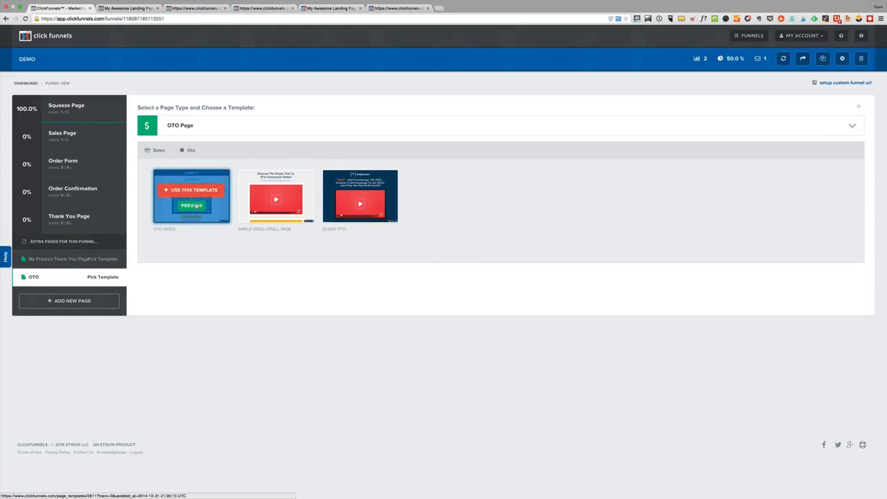
click(198, 193)
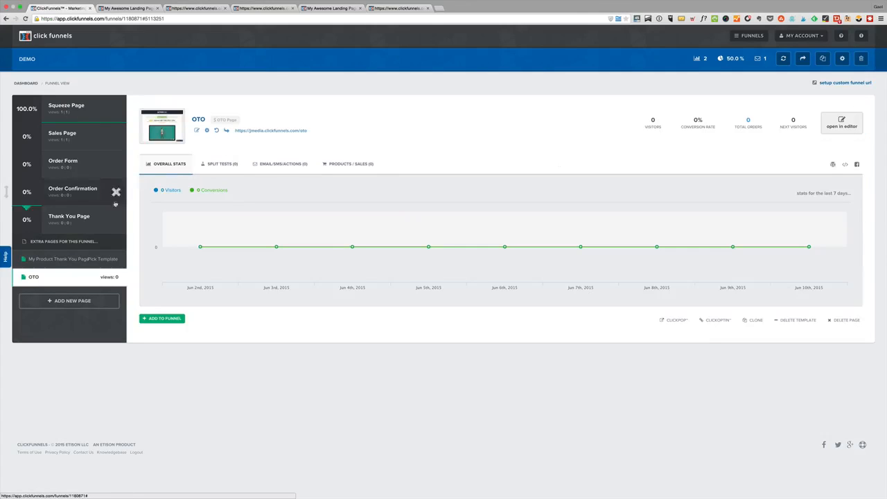
Add the OTO page to the funnel and move it between Order Form and Order Confirmation, accepting the stats reset
click(161, 320)
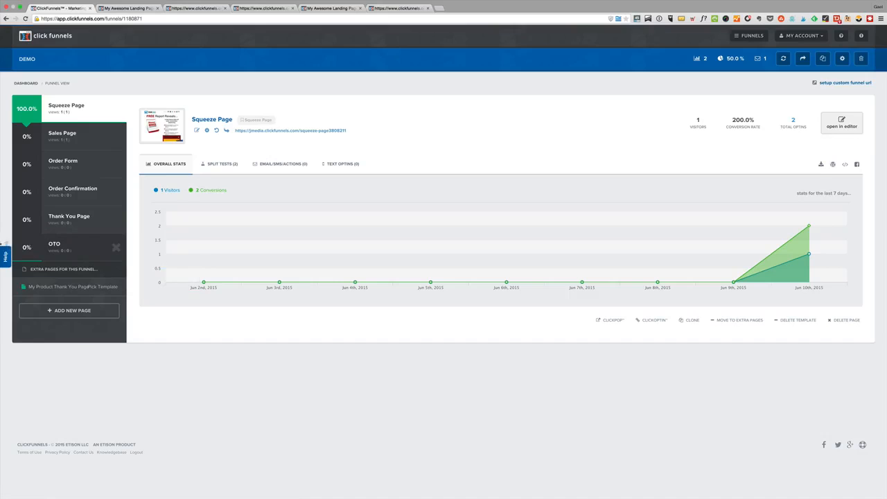
drag(4, 244, 5, 186)
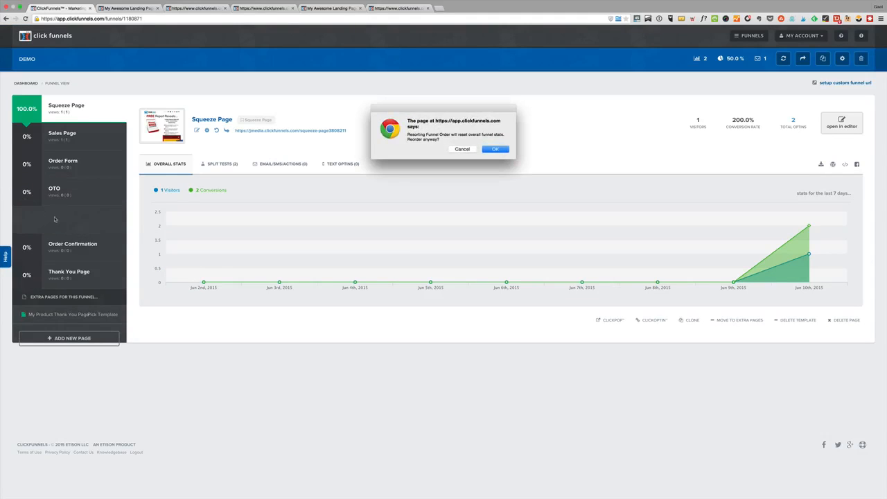
click(494, 149)
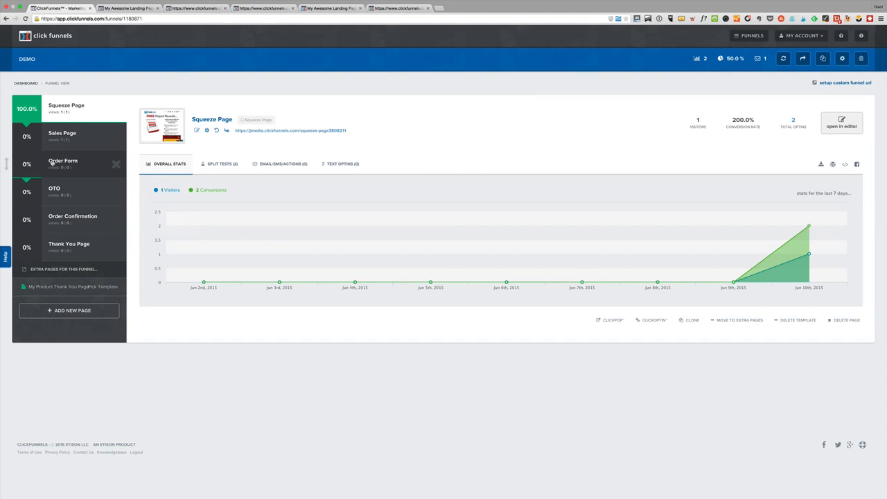
Look over the OTO page and its available element types in the page editor, and return to the funnel without changes
click(51, 162)
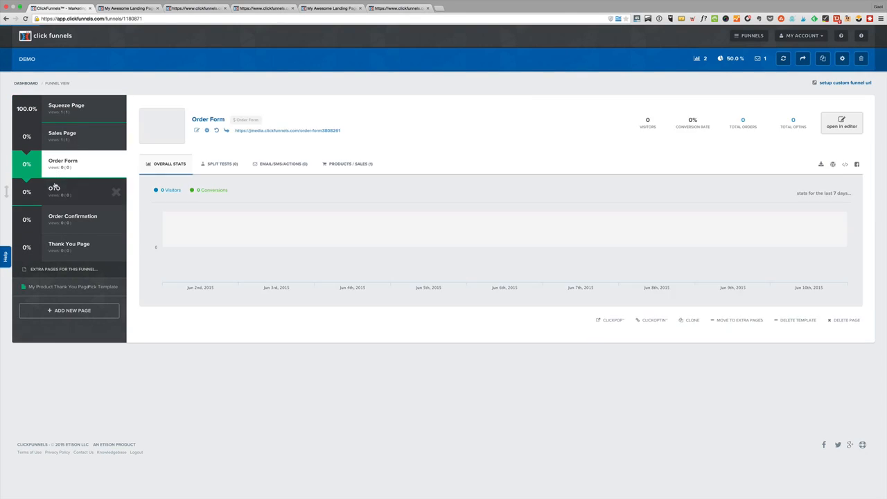
click(54, 189)
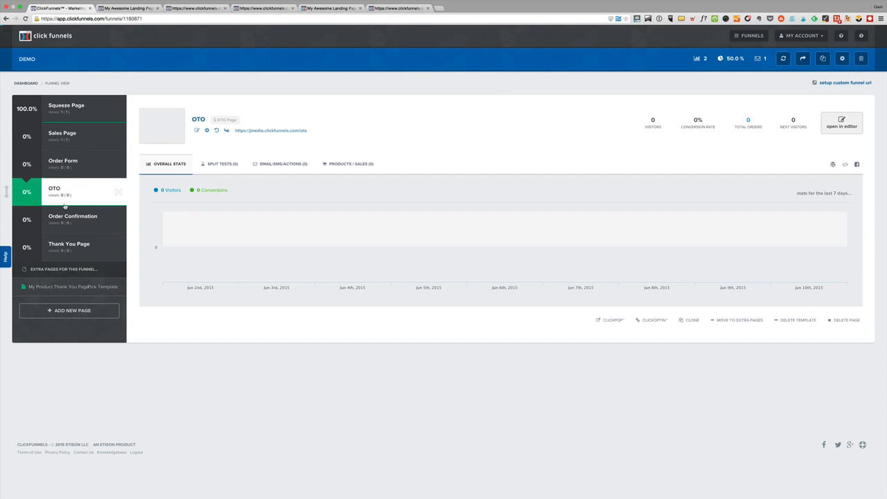
click(849, 125)
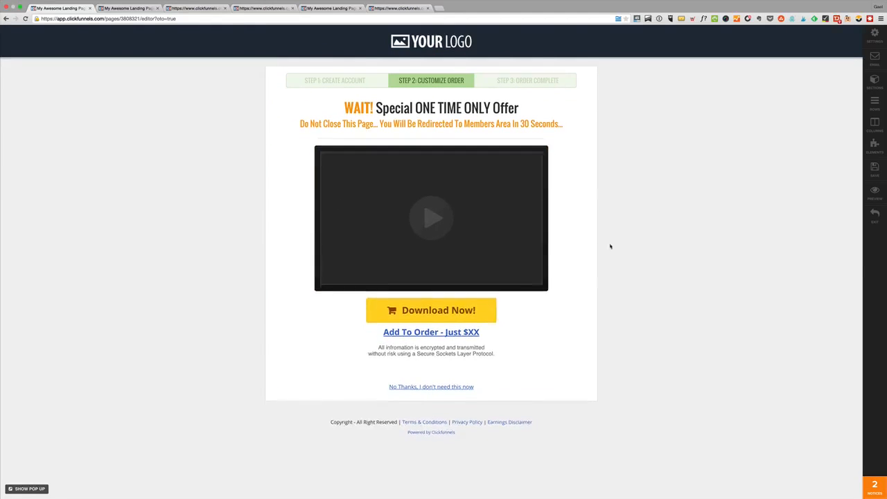
click(432, 319)
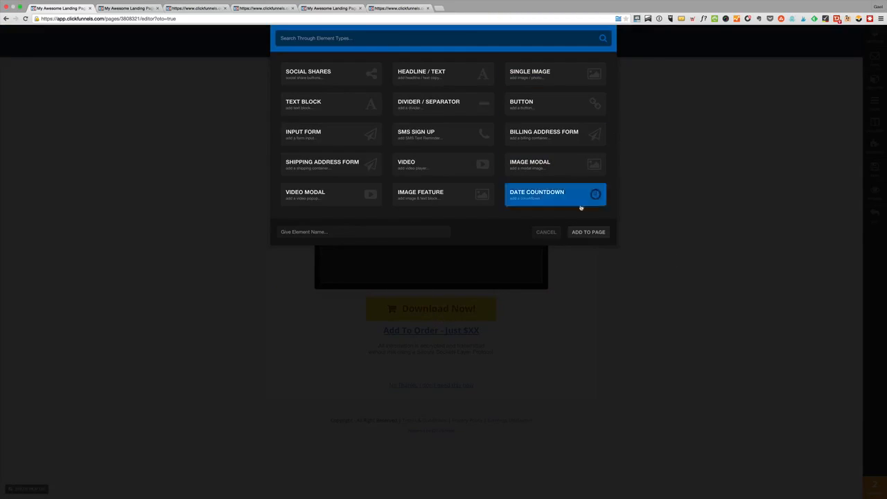
click(546, 232)
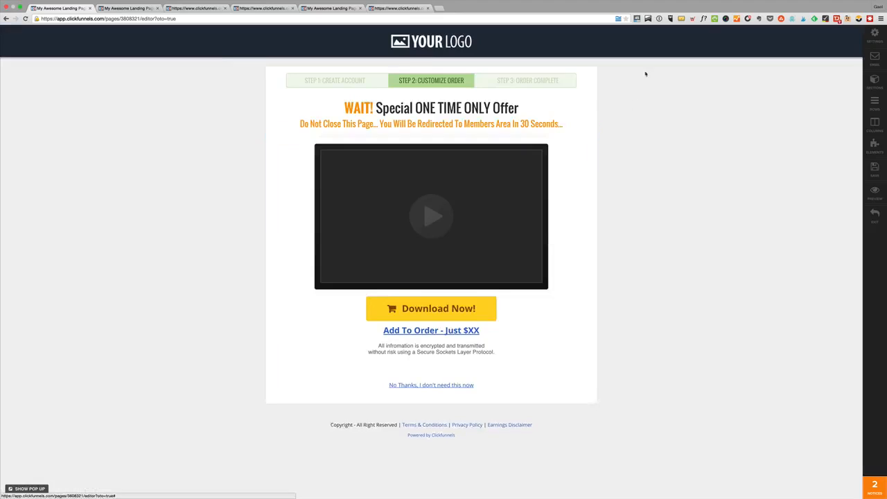
click(874, 213)
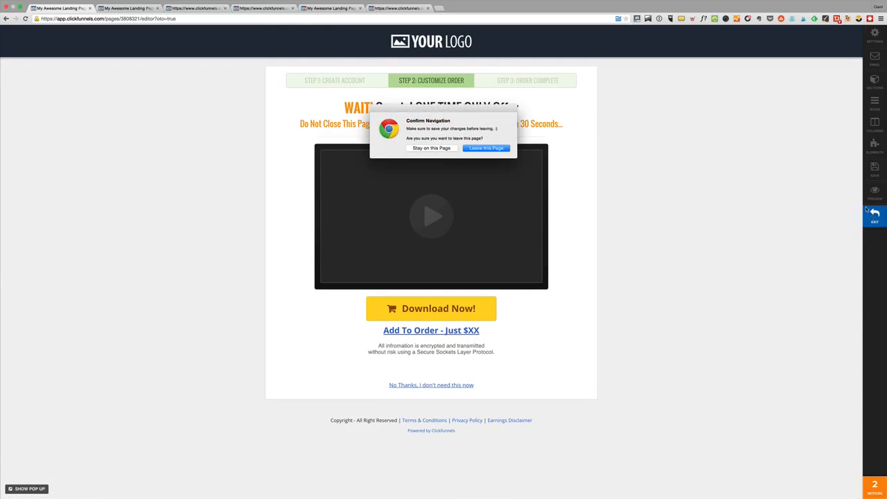
click(486, 148)
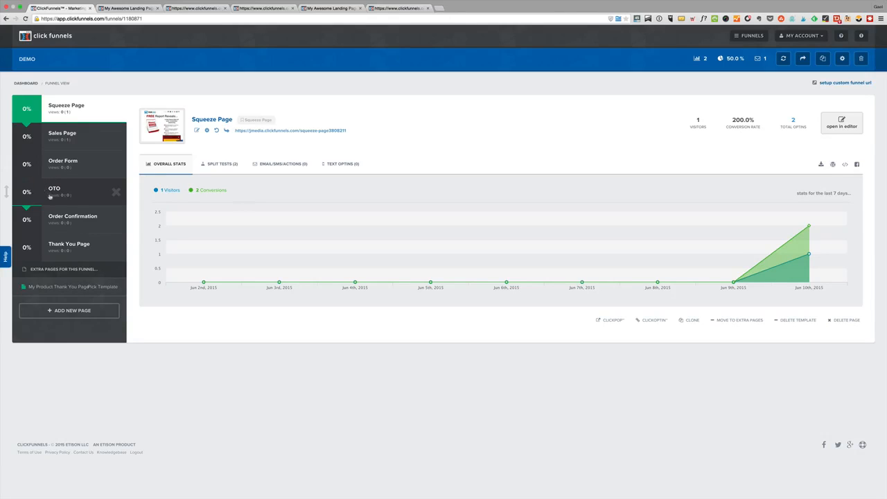
Start a new product for the OTO page, named Product 2, with Stripe as its billing integration
click(51, 194)
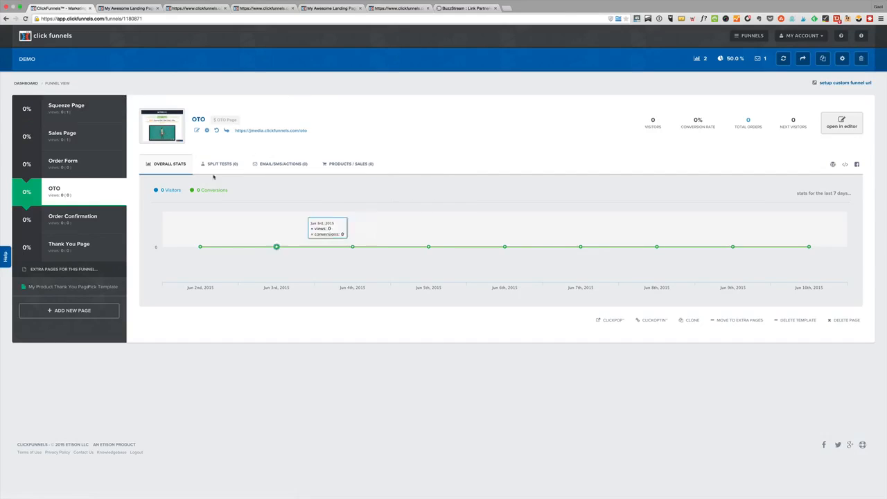
click(342, 166)
click(825, 208)
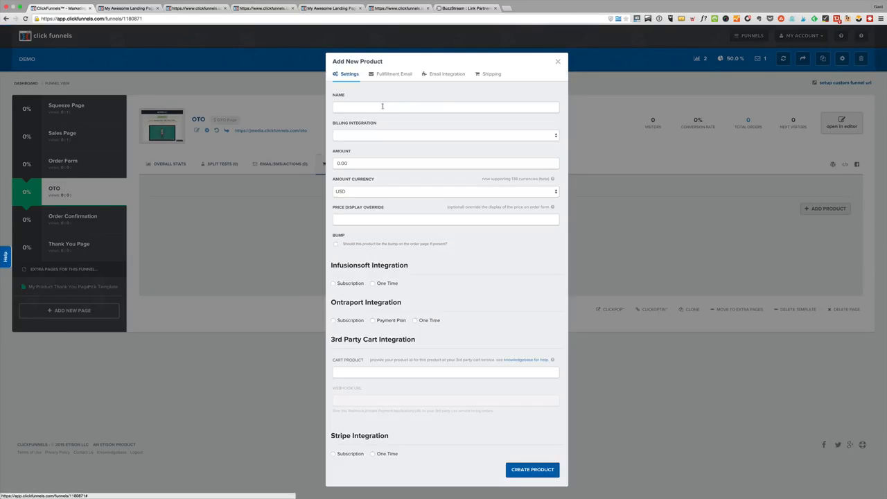
click(356, 112)
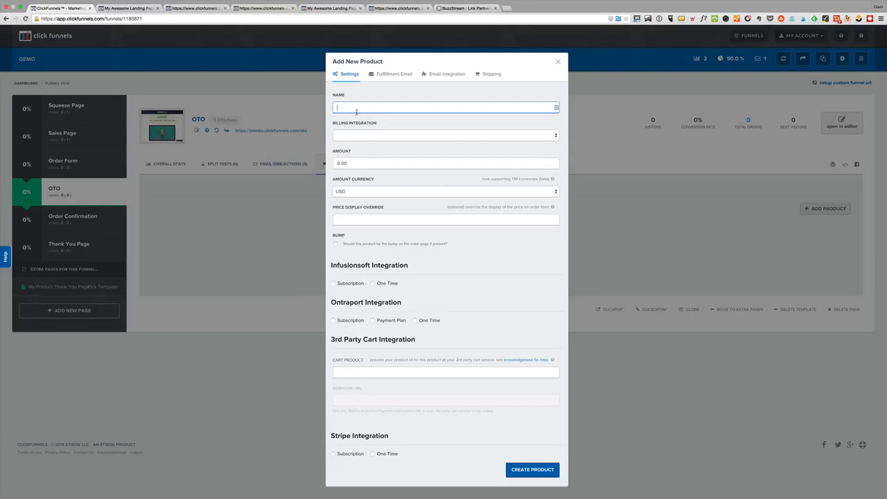
text(Product 2)
click(374, 136)
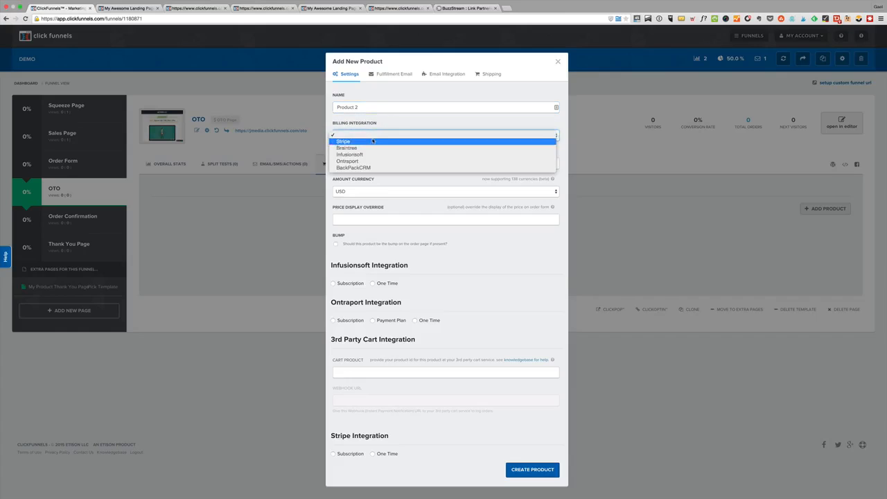
click(343, 149)
Set Product 2's amount to 50 and its Stripe billing to One Time
click(334, 162)
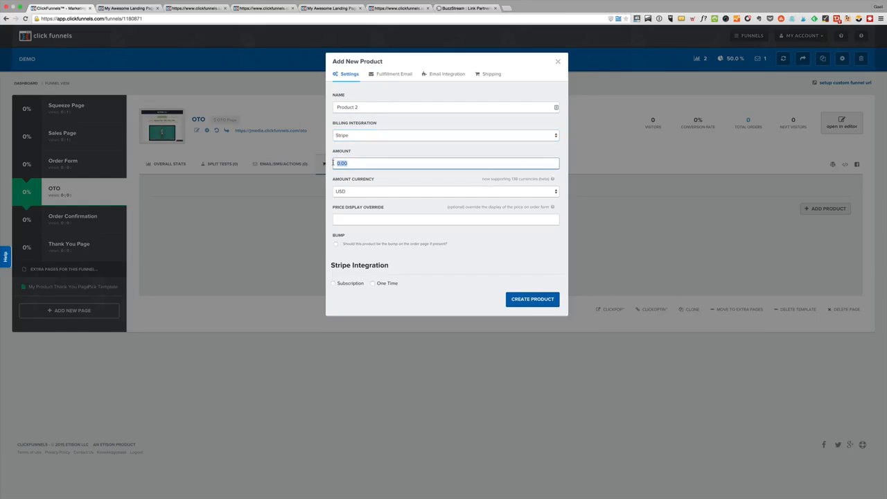
text(50)
click(386, 283)
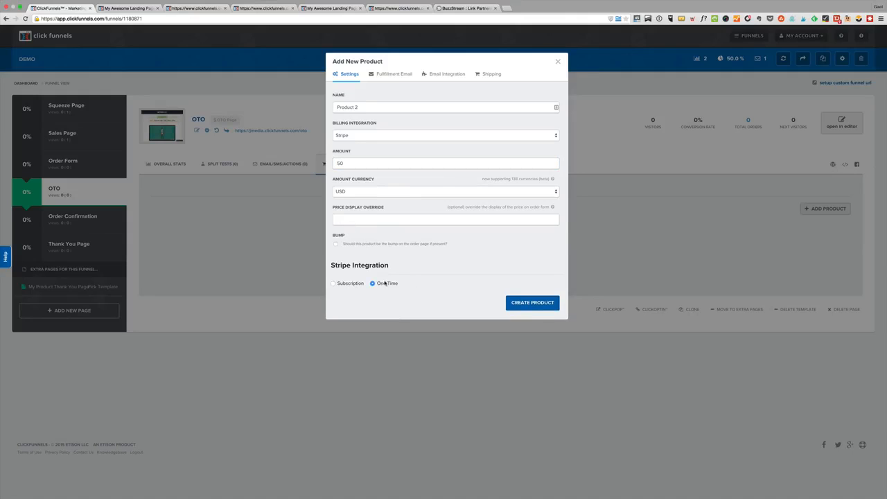
Set Product 2's email integration to Activecampaign (Active Campaign AH) with Add To List as the action on submit
click(445, 74)
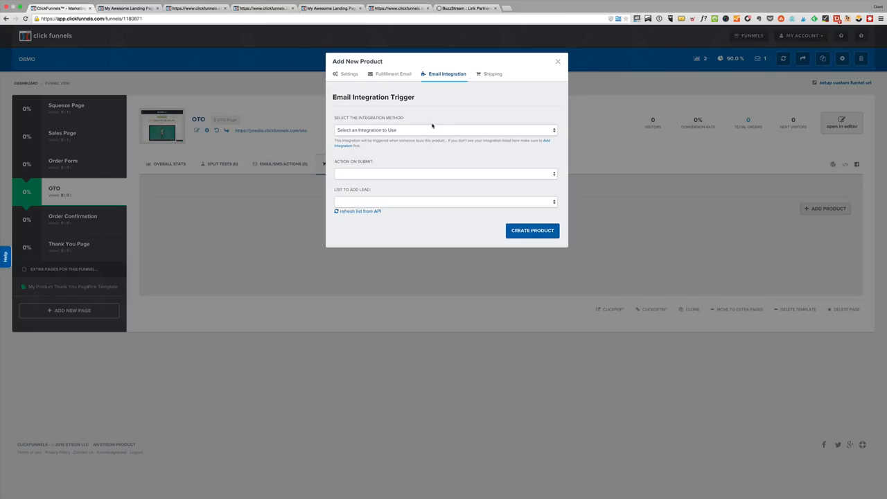
click(480, 129)
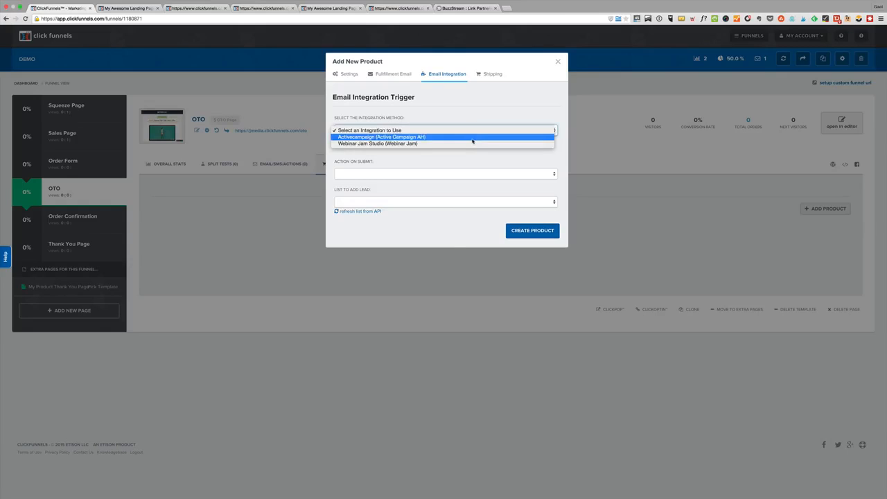
click(473, 138)
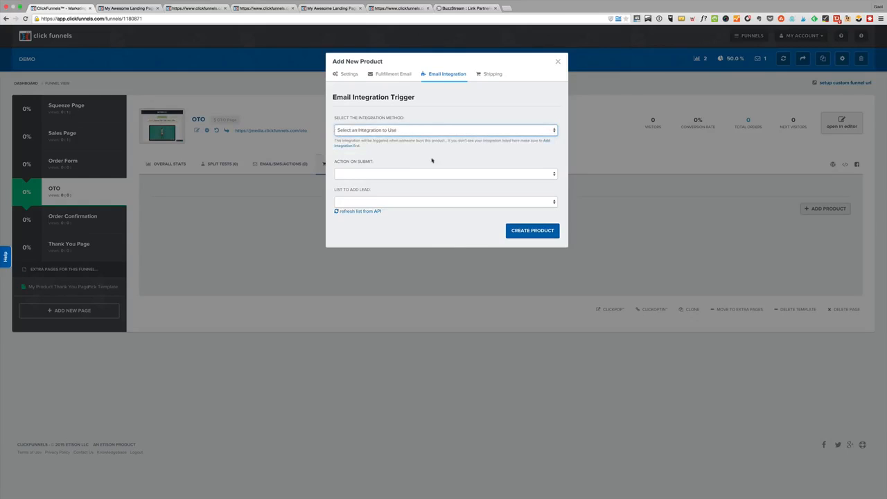
click(378, 129)
click(467, 131)
click(435, 174)
click(435, 180)
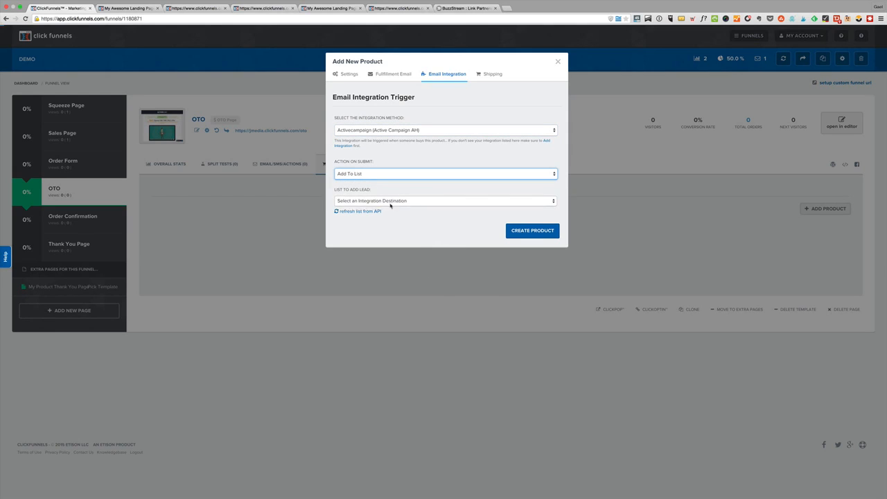
Choose [DYL]Pop Up Mastery Buy as the list for Product 2's leads and create the product
click(402, 201)
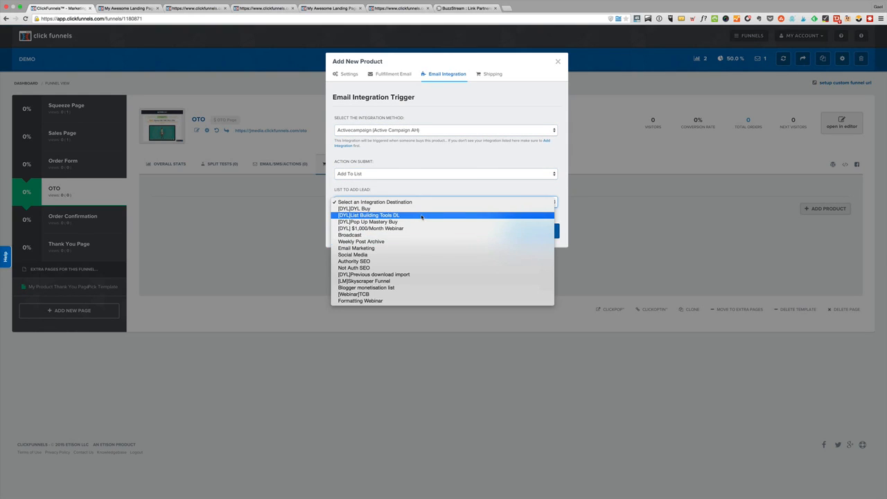
click(420, 222)
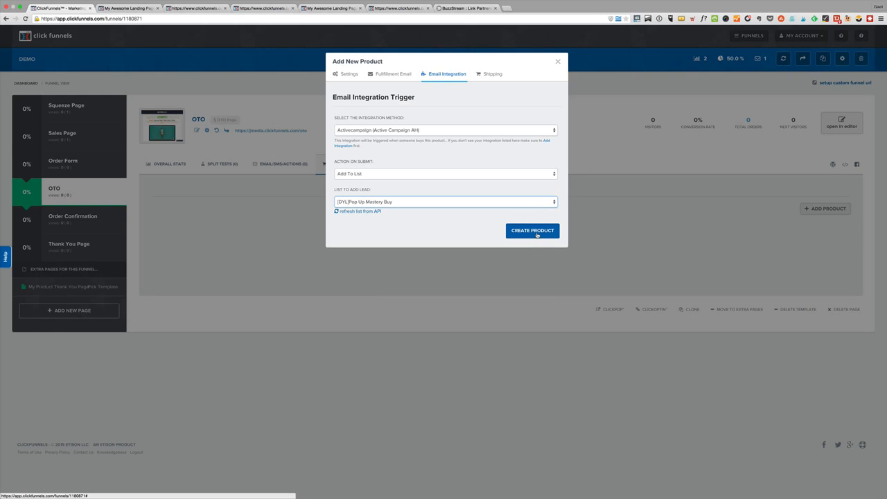
click(537, 235)
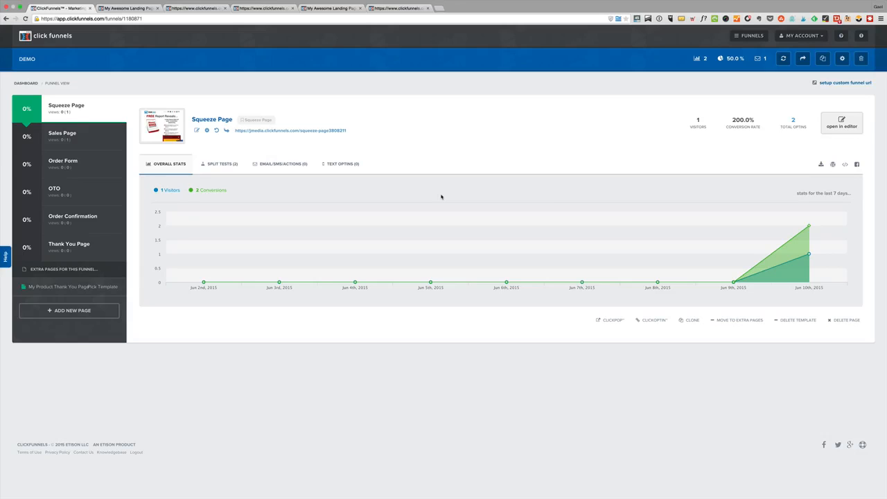
Look over the Sales Page's new email and new funnel action settings, closing each without creating anything
click(72, 141)
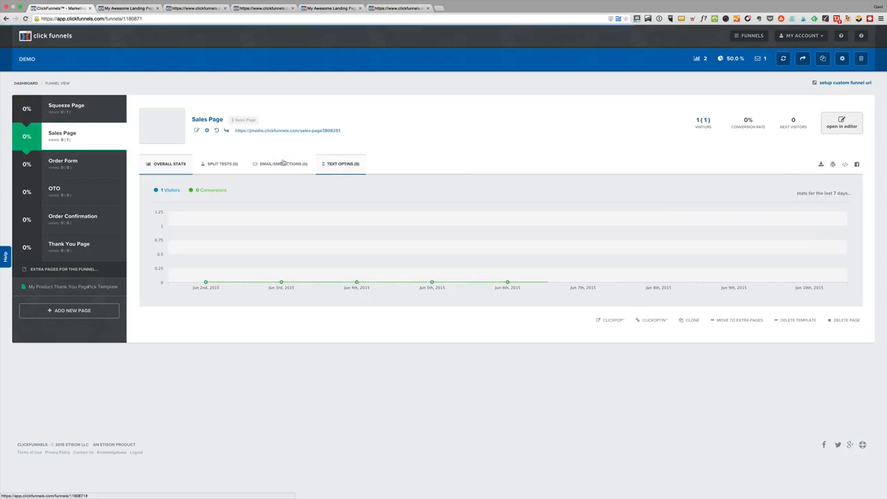
click(281, 164)
click(749, 209)
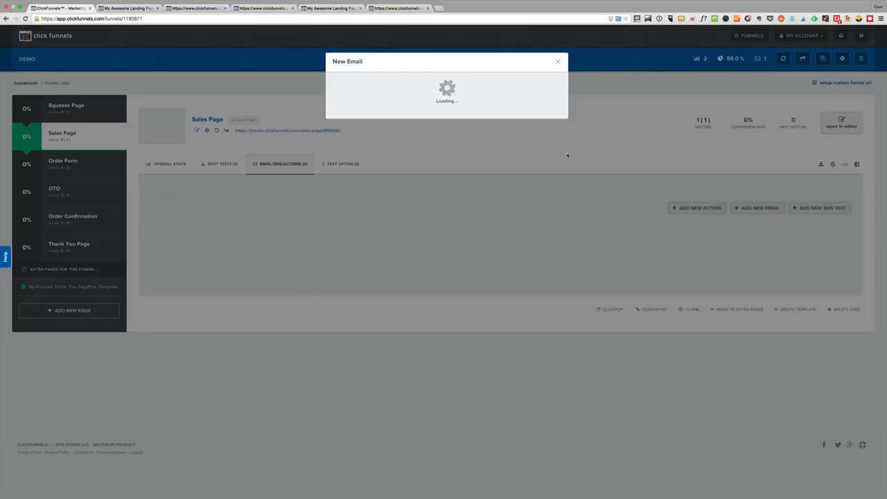
click(558, 61)
click(710, 207)
click(557, 61)
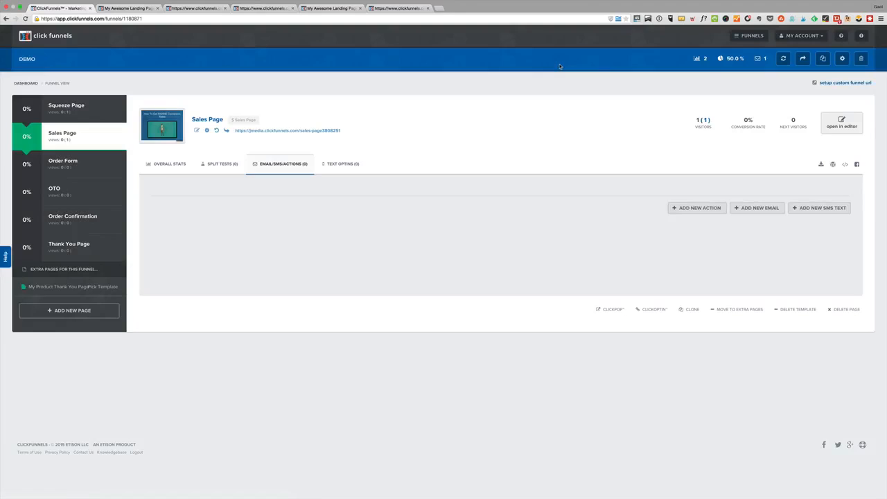